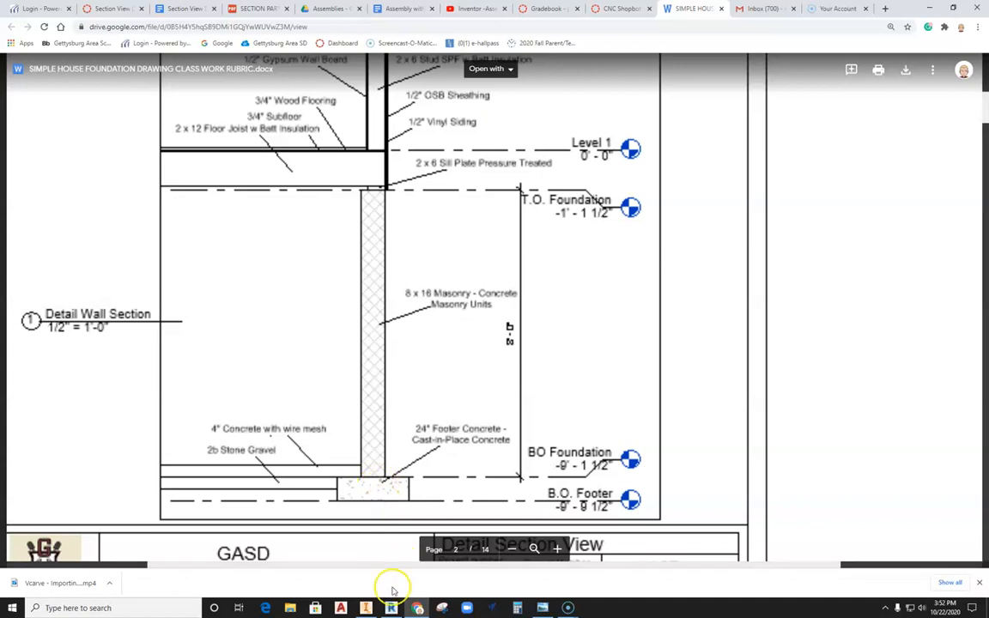
Step: Switch to Revit, leave the material tag command and extend the Section 1 crop region farther out beyond the house's left wall
left_click(392, 606)
scroll(486, 512, "down", 2)
middle_click_drag(481, 472, 516, 459)
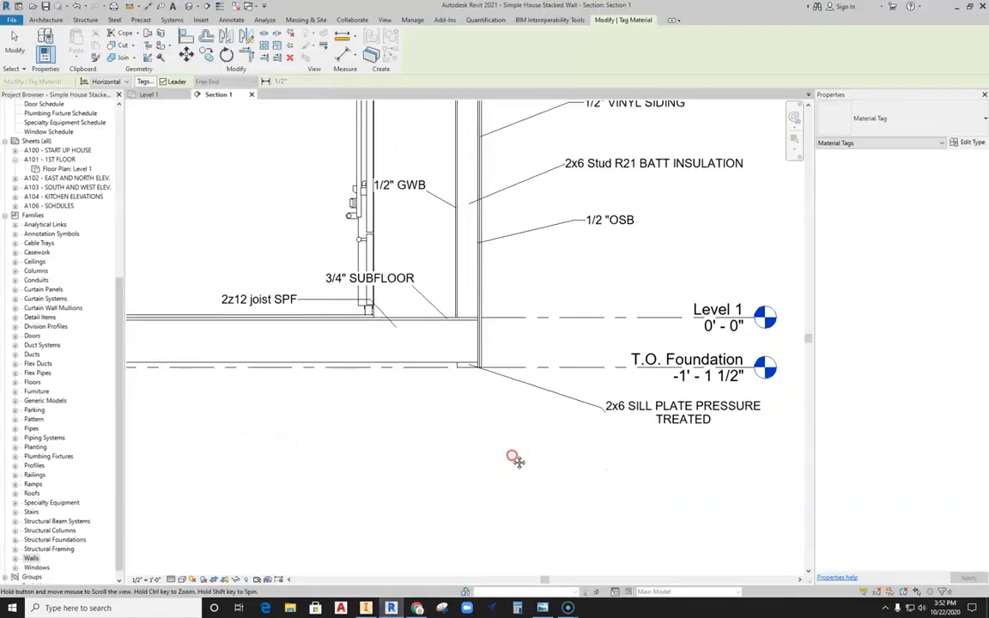
scroll(227, 246, "down", 3)
left_click(197, 232)
middle_click_drag(196, 230, 421, 298)
scroll(423, 256, "down", 1)
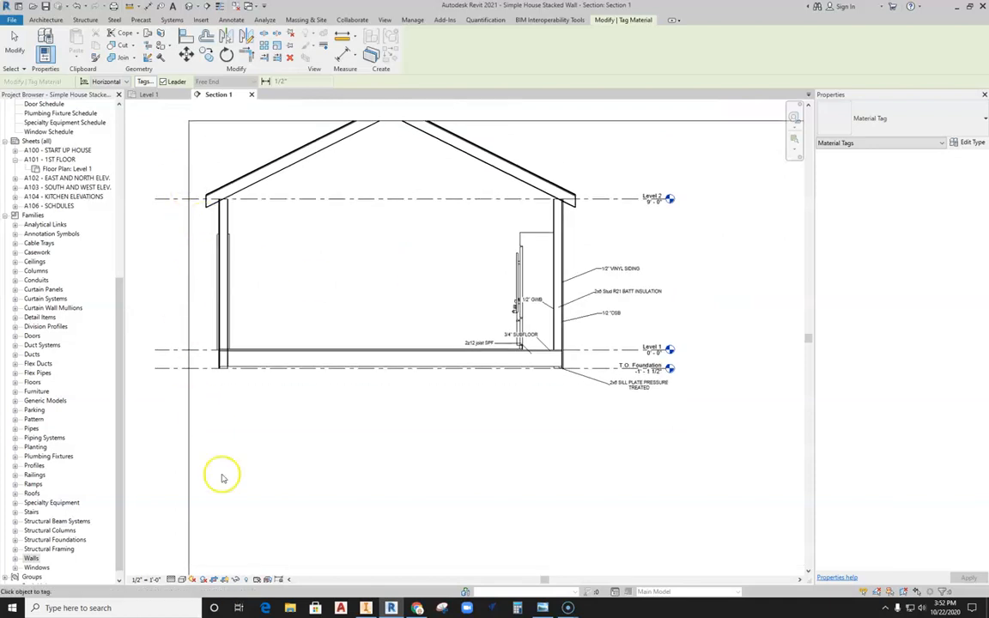
scroll(370, 415, "down", 1)
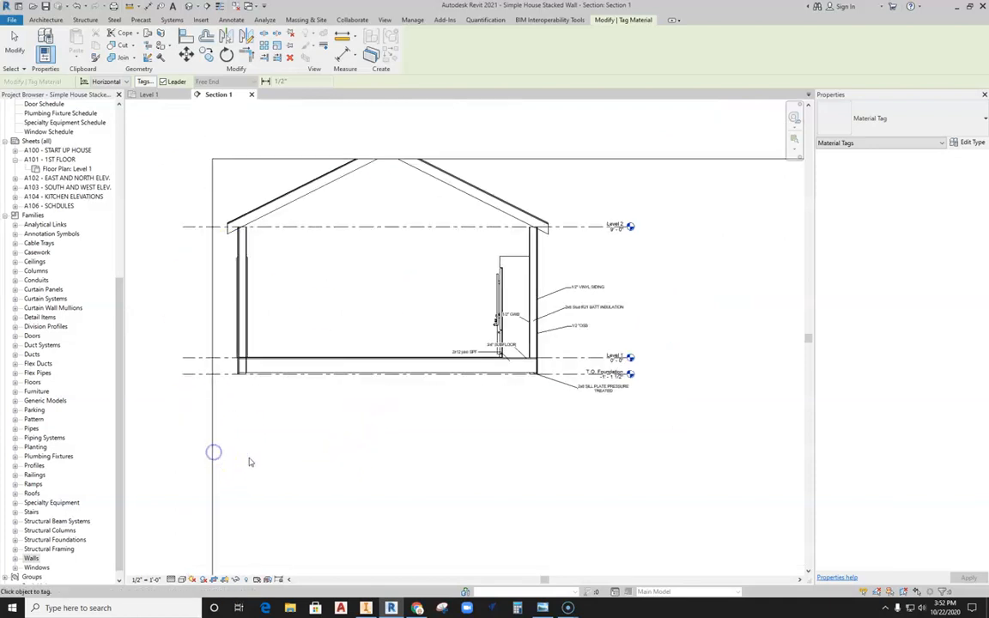
key("Escape")
left_click(212, 376)
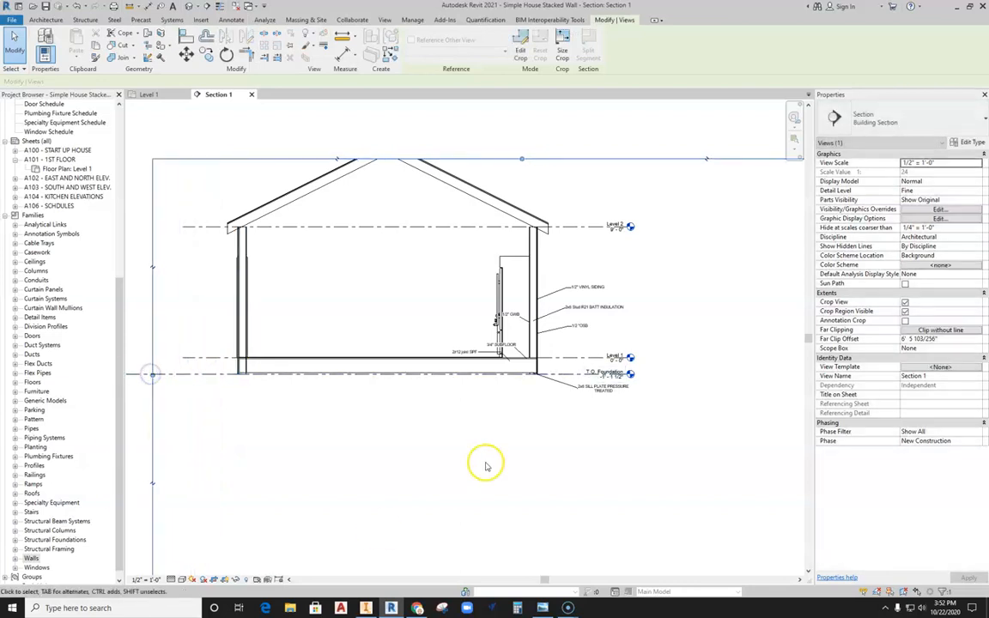
scroll(481, 468, "down", 1)
middle_click_drag(481, 468, 507, 447)
Step: Shorten the T.O. Foundation level line to end inside the crop region, and align the level lines' left ends just inside the crop boundary
left_click(283, 374)
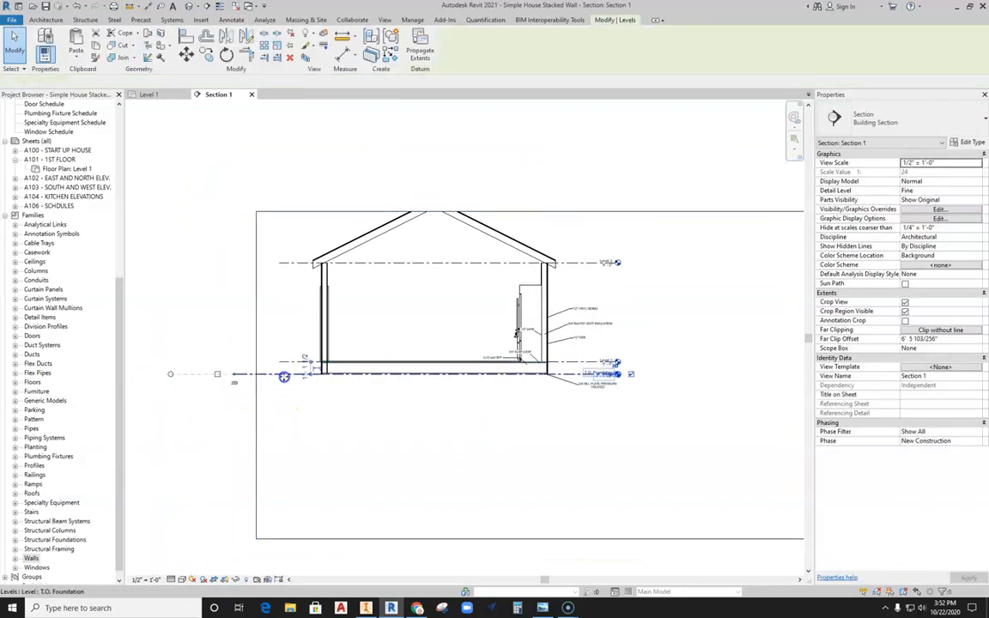
left_click_drag(170, 375, 278, 375)
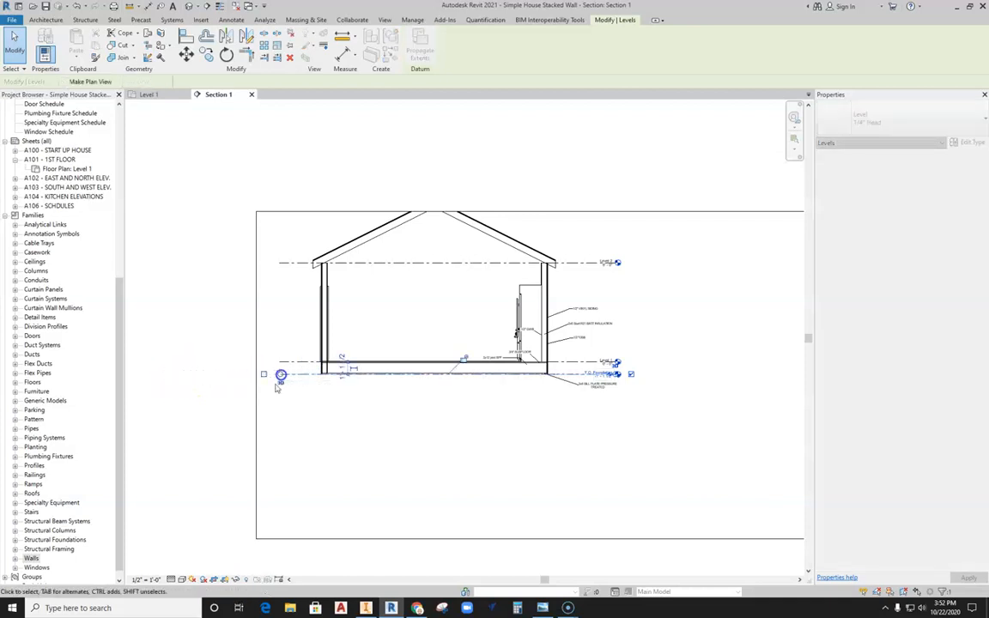
scroll(275, 376, "up", 4)
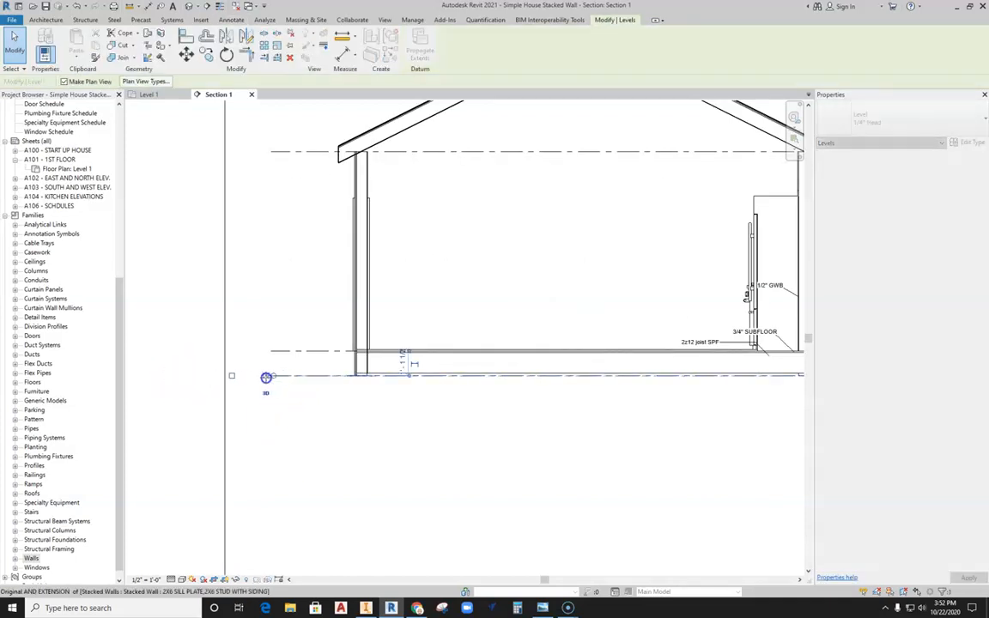
left_click(273, 351)
left_click_drag(273, 351, 249, 352)
left_click(249, 464)
left_click(258, 375)
left_click(266, 424)
Step: Draw a new level below T.O. Foundation at about -3' 7 1/2", aligned with the ends of the existing level lines
scroll(326, 442, "down", 4)
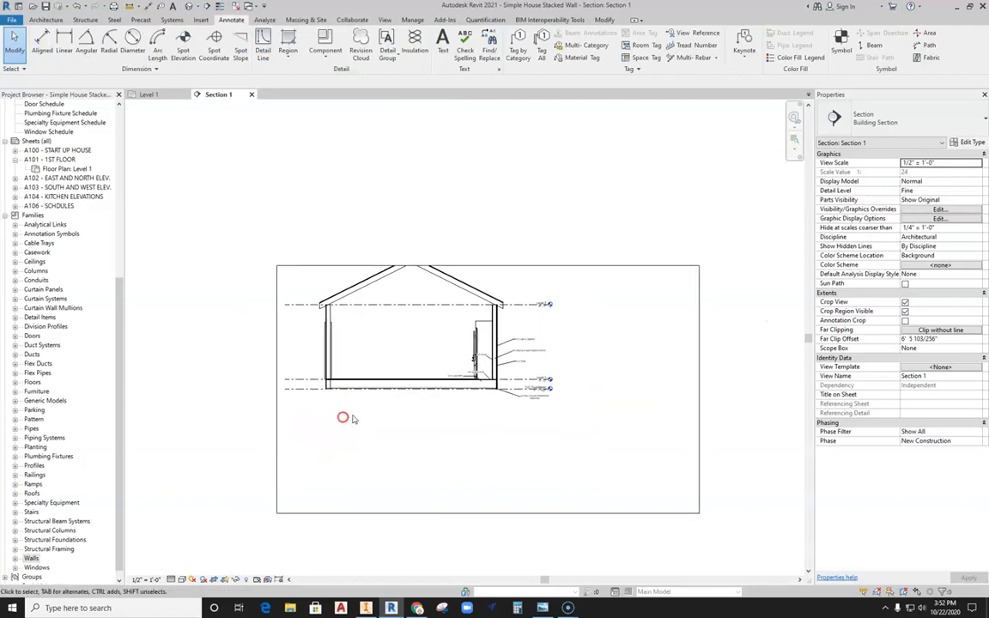
scroll(343, 416, "up", 2)
left_click(39, 21)
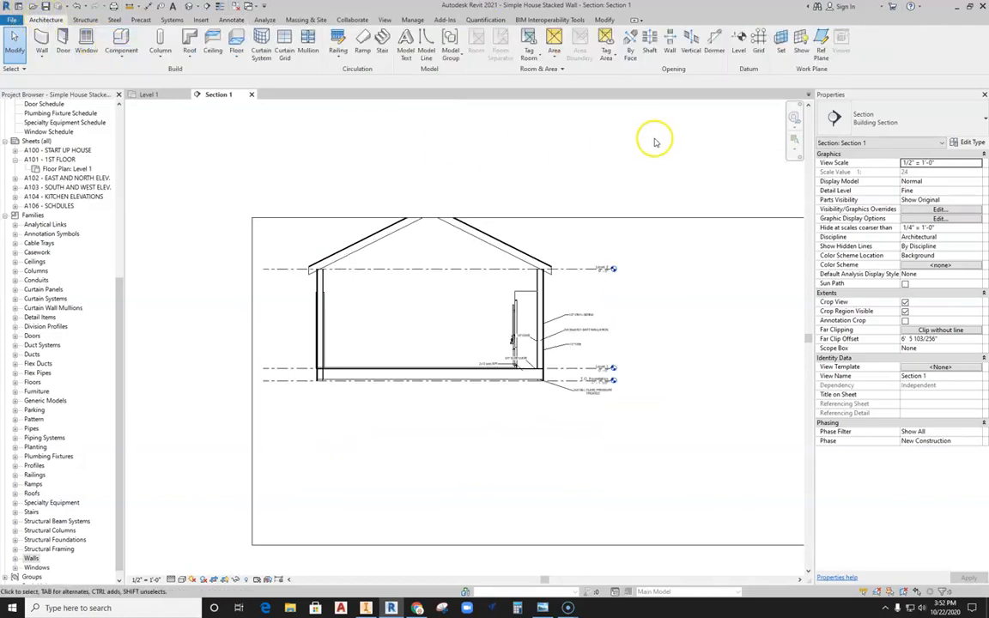
left_click(738, 39)
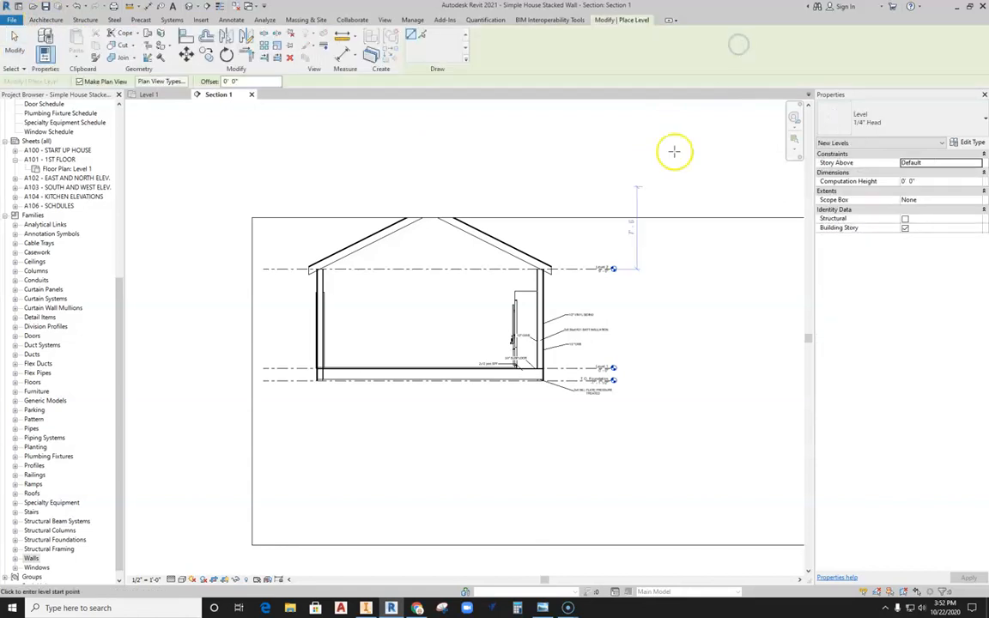
left_click(267, 410)
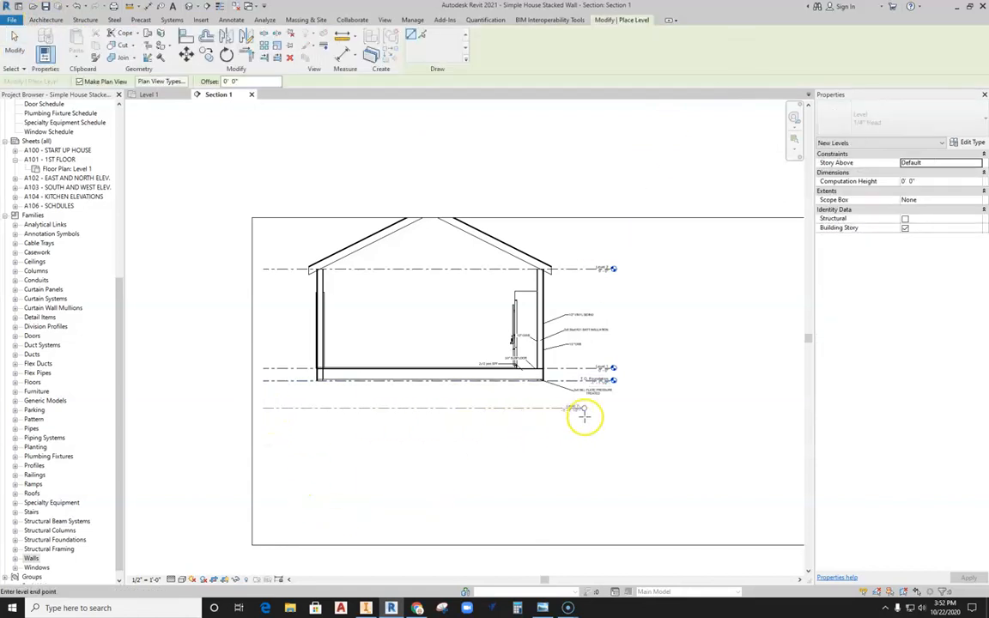
left_click(611, 411)
scroll(610, 413, "up", 5)
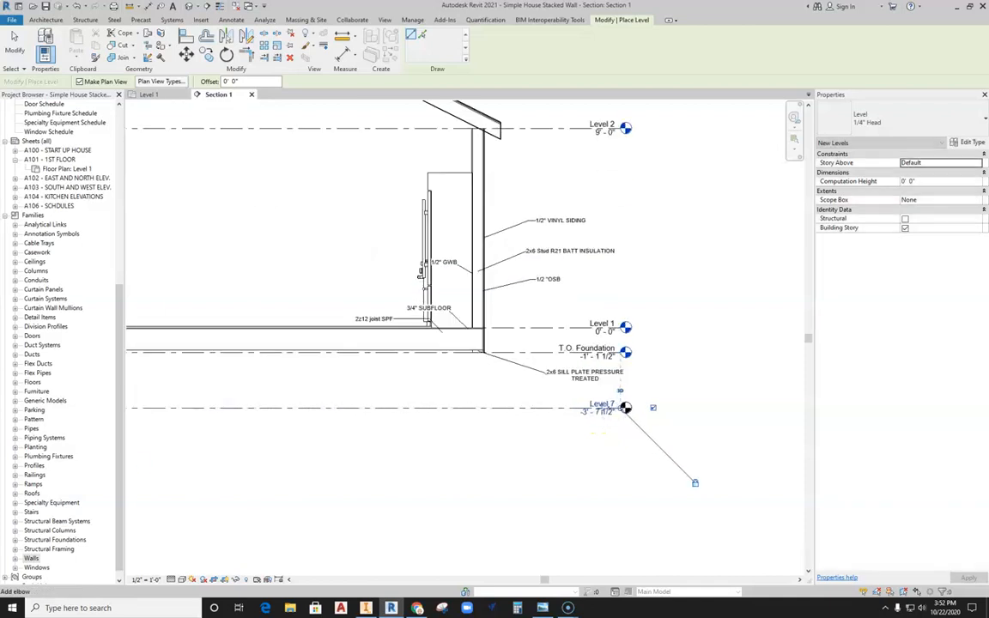
key("Escape")
key("Escape")
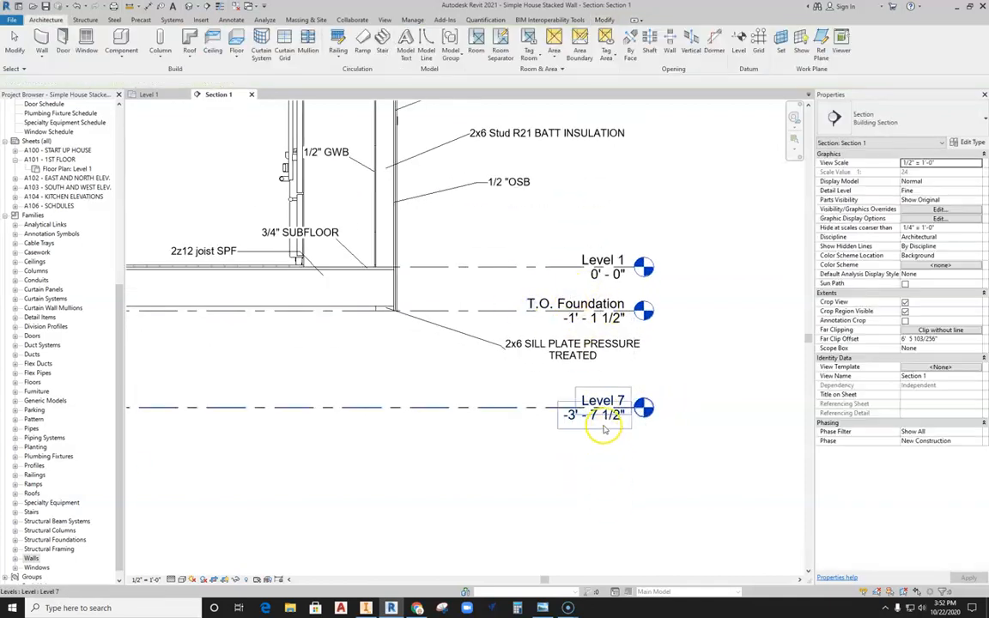
Step: Rename the new level below T.O. Foundation to BO FOUNDATION and rename its corresponding views too
double_click(595, 401)
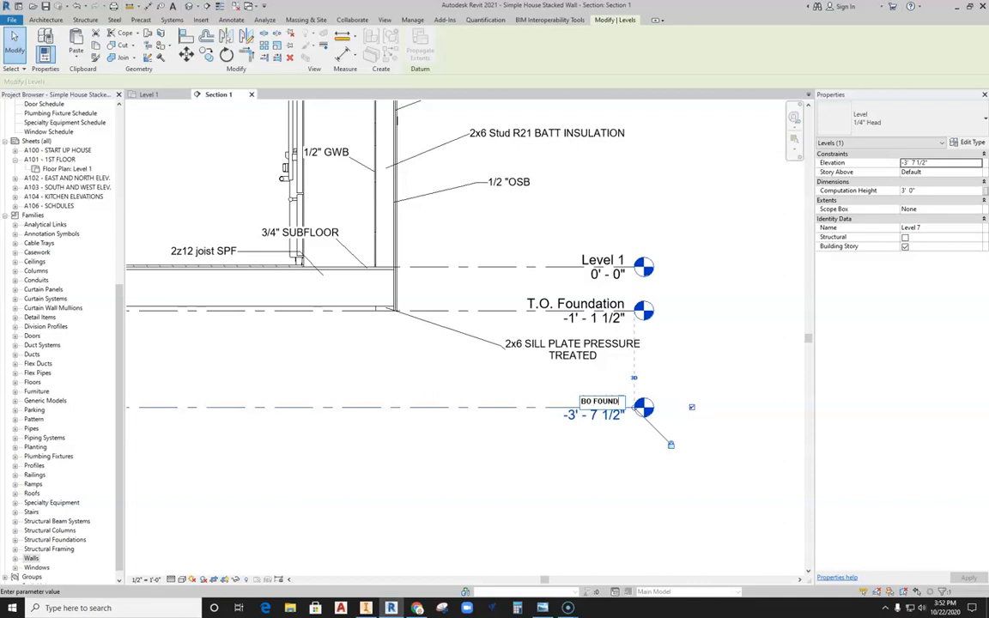
key("Return")
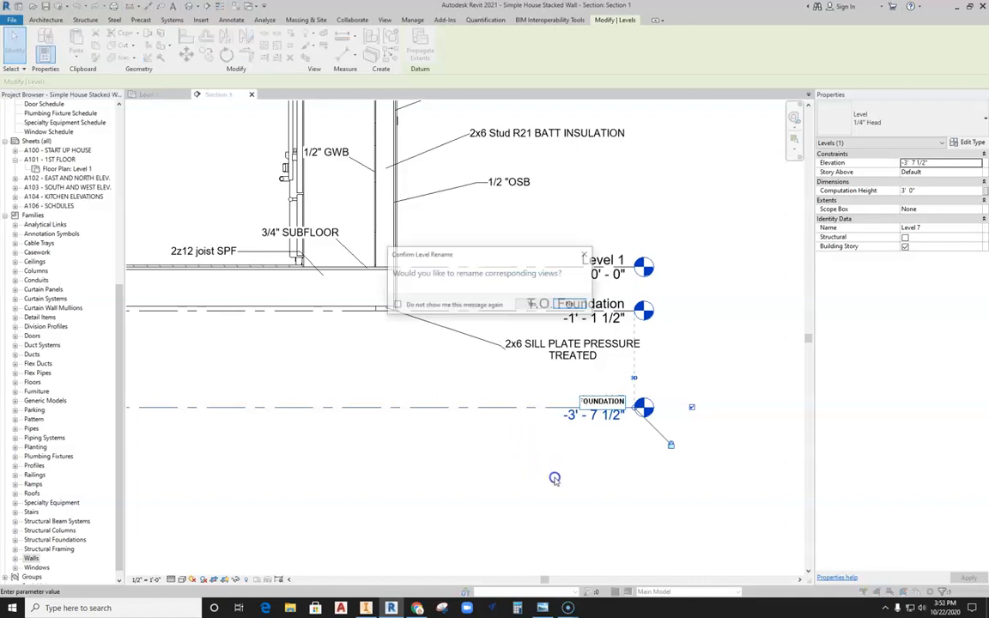
left_click(532, 305)
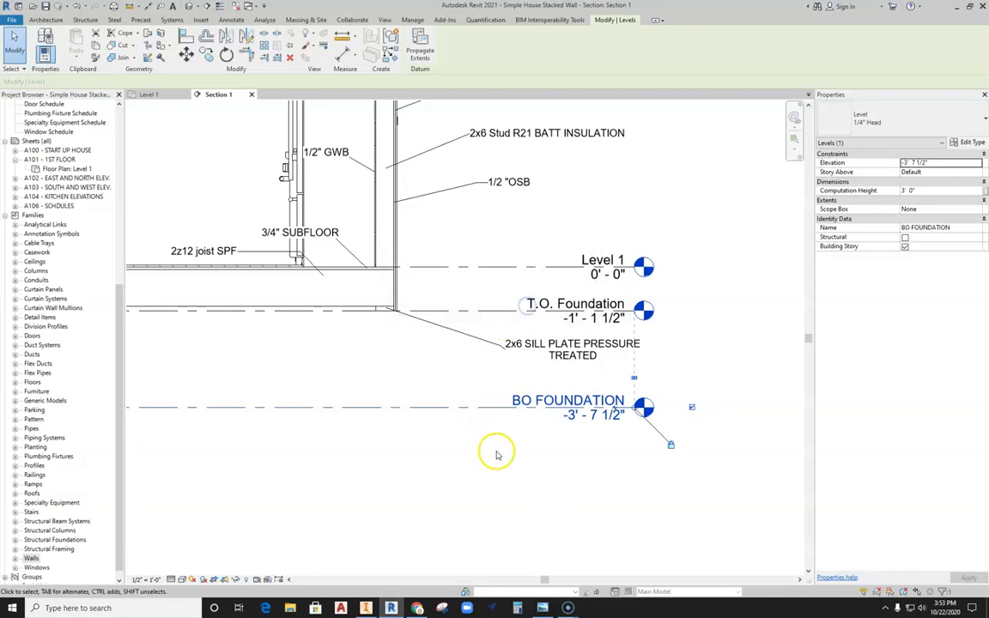
Step: Draw another level below BO FOUNDATION at about -5' 7 1/2", aligned with the ends of the other level lines
scroll(481, 455, "down", 5)
scroll(426, 421, "down", 1)
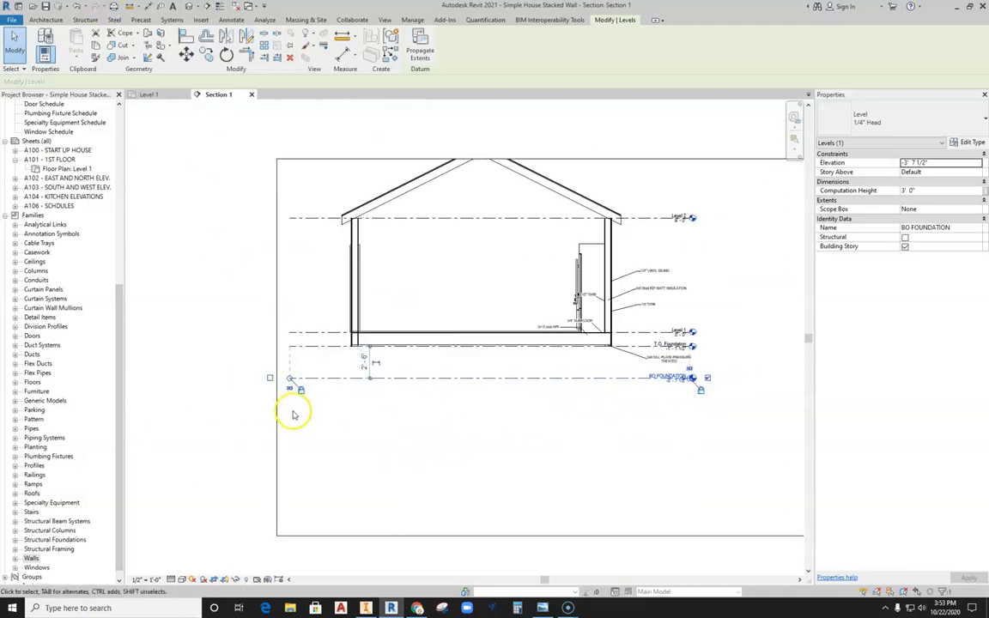
left_click(53, 20)
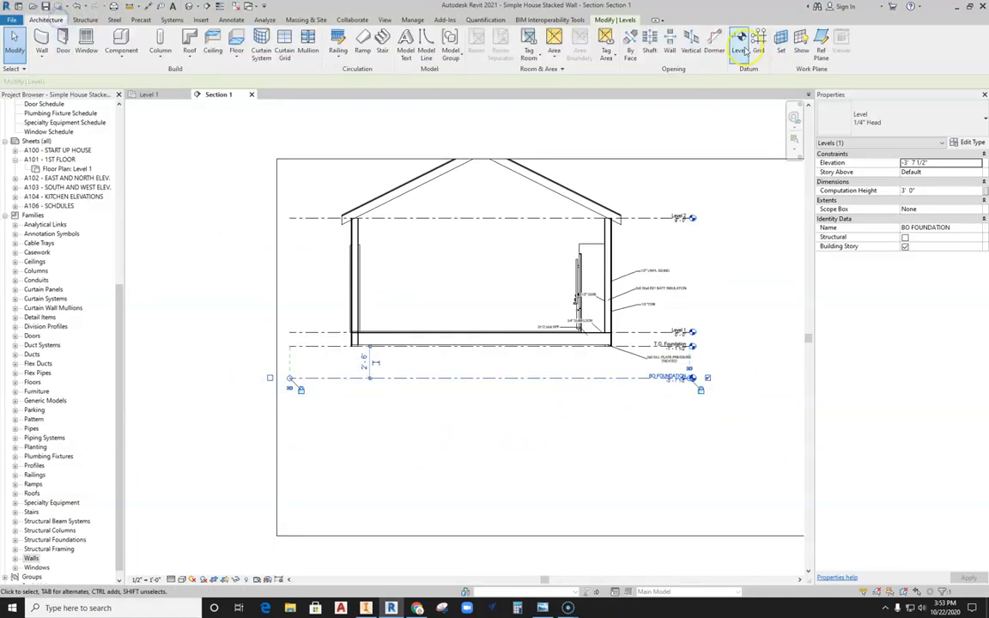
left_click(666, 39)
left_click(290, 404)
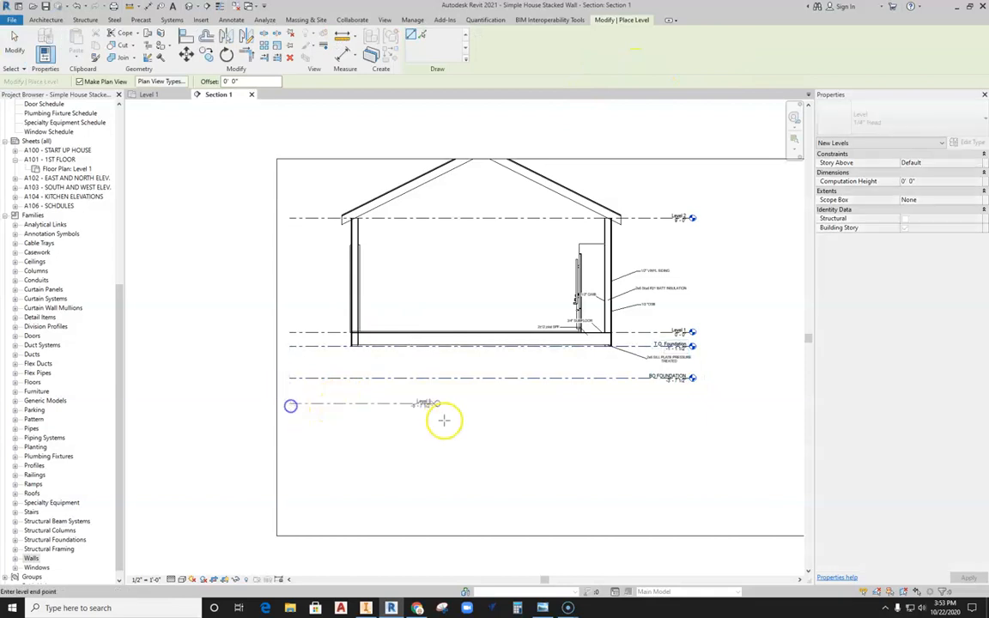
left_click(688, 410)
scroll(684, 409, "up", 3)
key("Escape")
key("Escape")
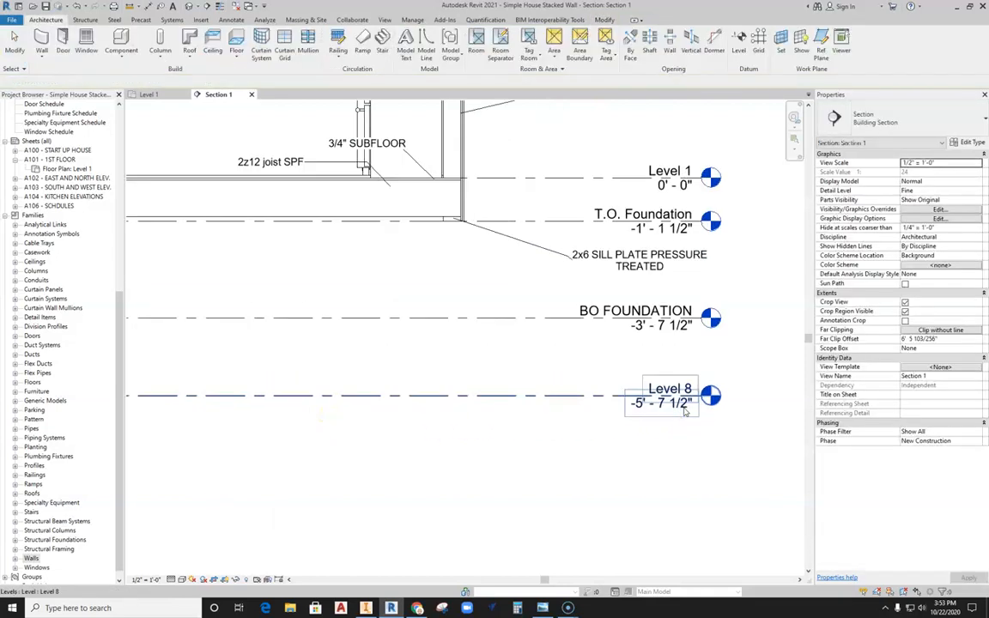
Step: Rename the lowest level to BO FOOTER and rename its corresponding views too
left_click(667, 395)
left_click(666, 390)
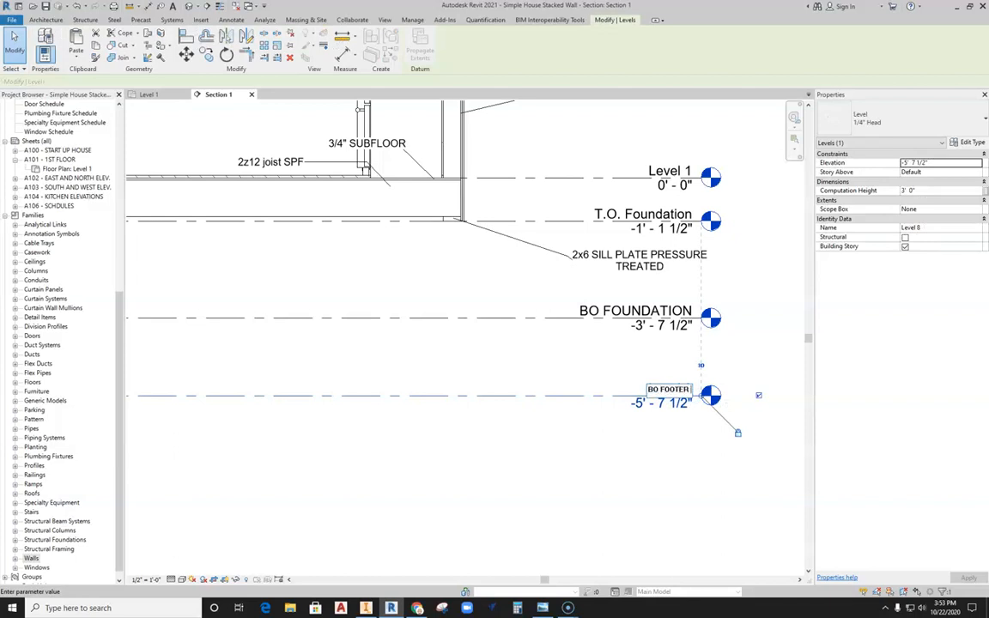
left_click(574, 388)
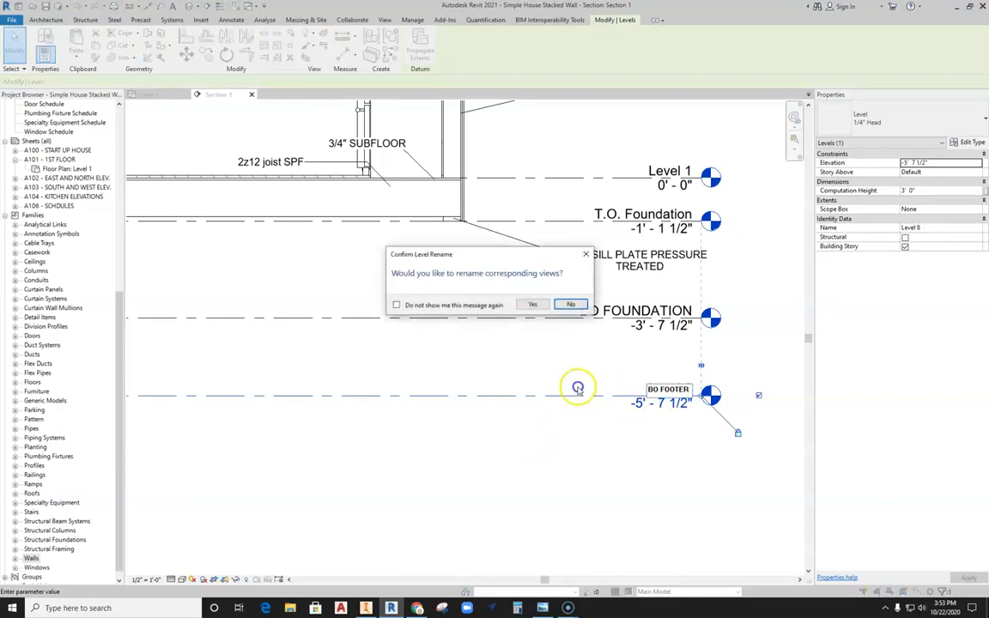
left_click(530, 304)
Step: Check the footer elevation in the browser's reference drawing, return to Revit and set the BO FOOTER level to -9' 9 1/2"
left_click(417, 608)
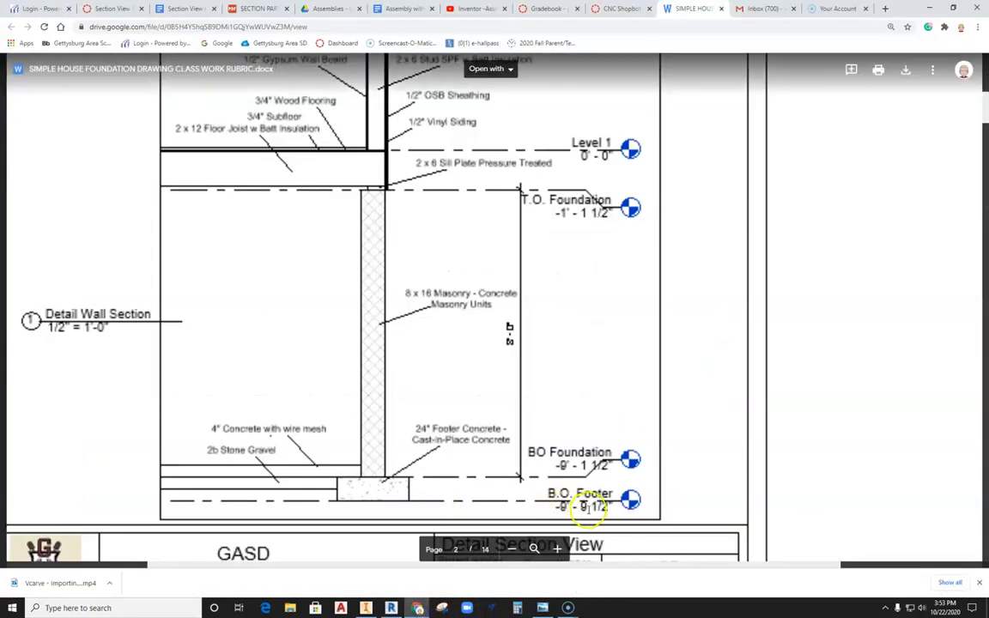
left_click(390, 608)
left_click(674, 404)
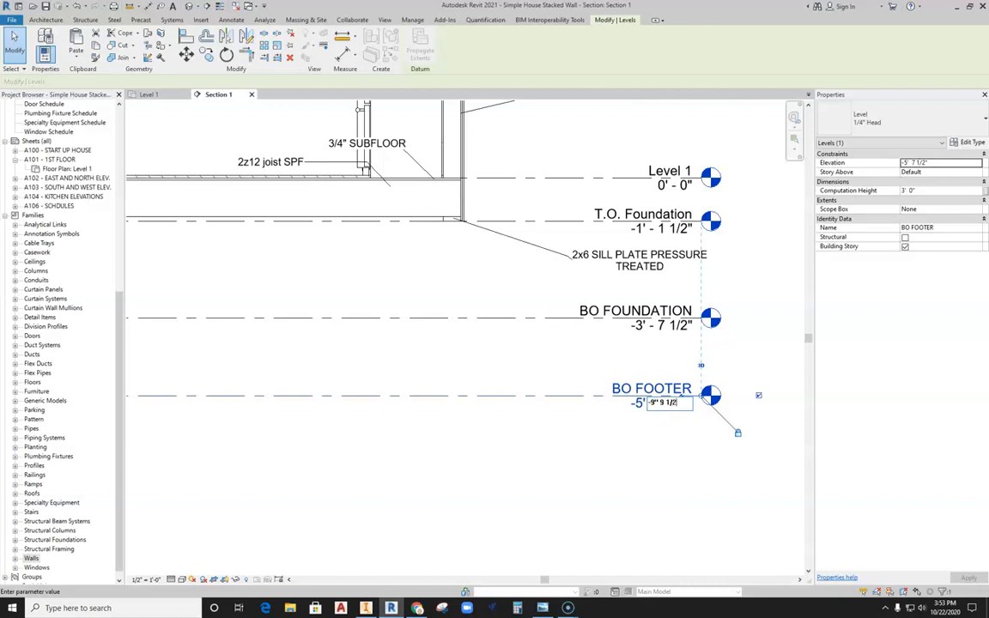
key("Return")
left_click(561, 300)
key("Return")
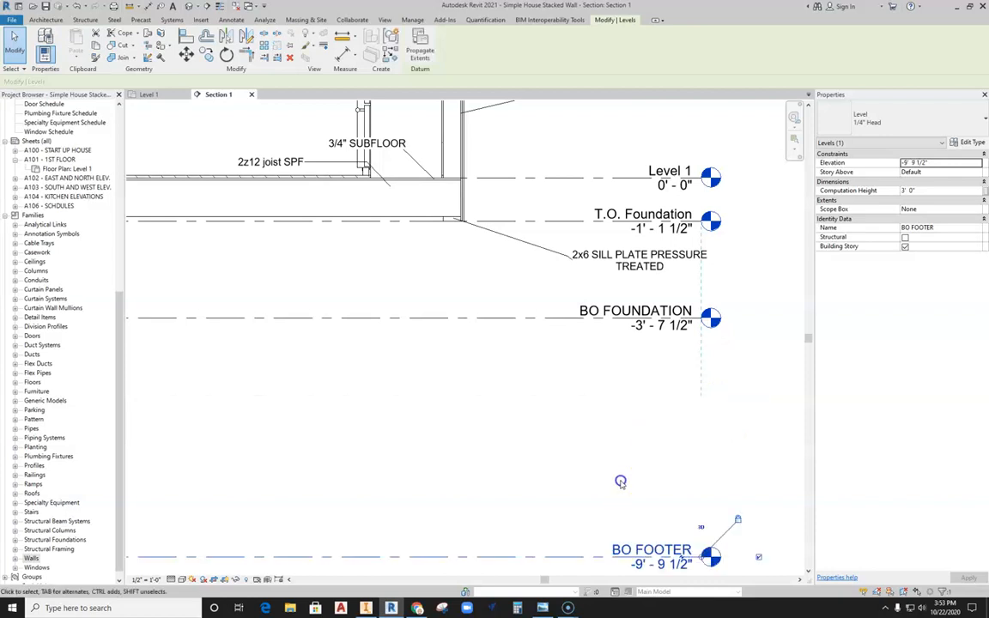
Step: Set the elevation of the BO FOUNDATION level to -9' 1 1/2"
left_click(636, 311)
left_click(663, 325)
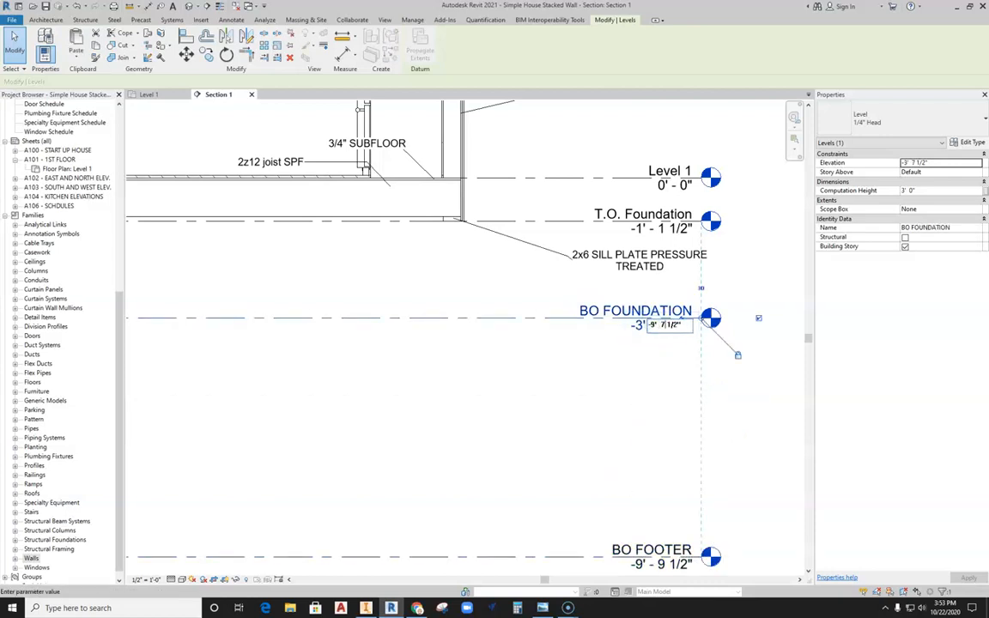
type("-9' 1 1/2\"")
key("Return")
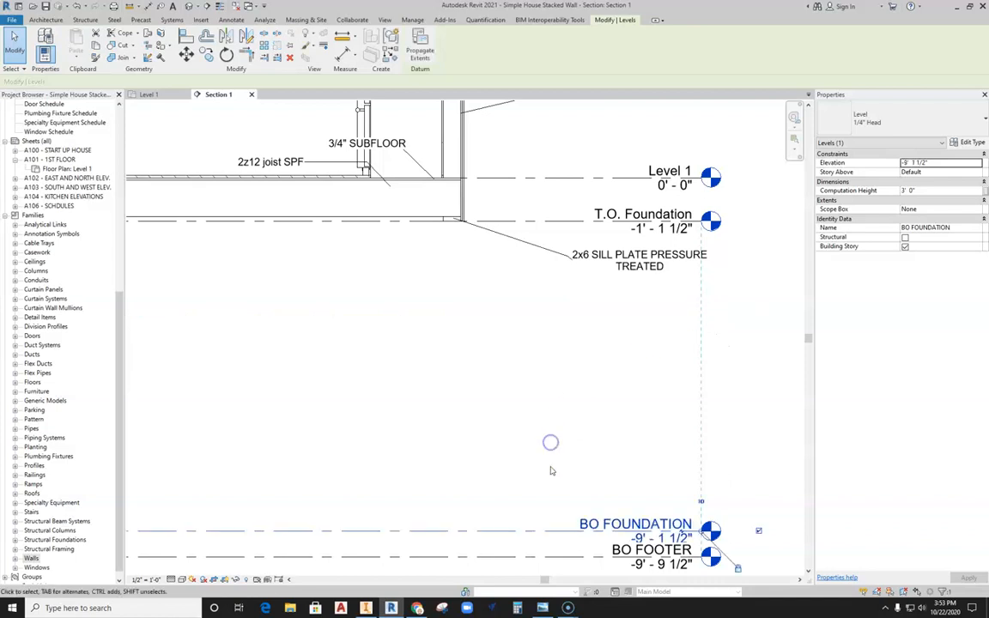
Step: Add an elbow to the BO FOOTER level line so that its head and label sit below the line
middle_click_drag(511, 522, 521, 434)
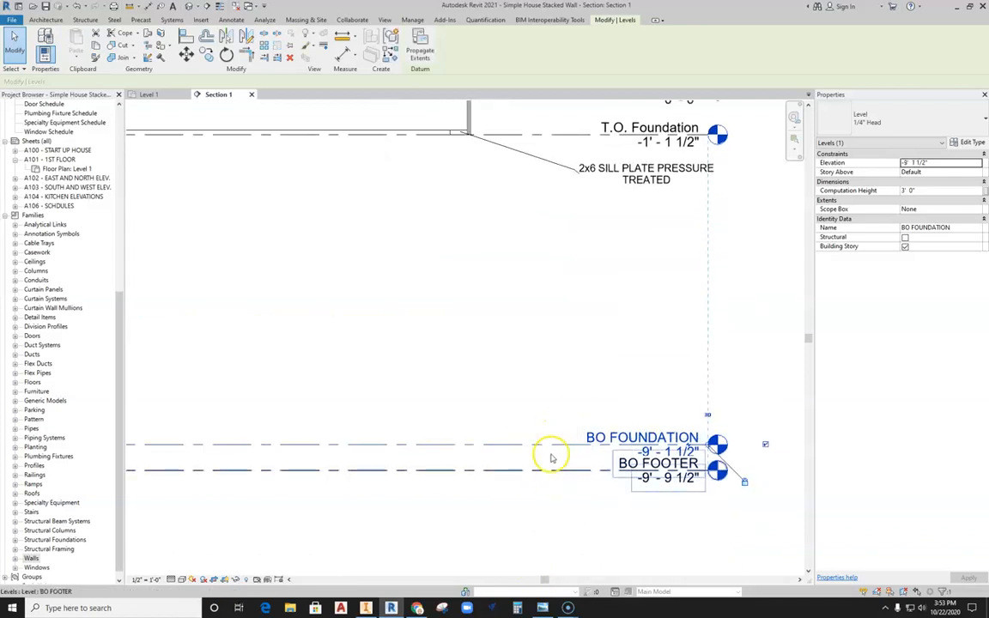
scroll(567, 471, "down", 2)
scroll(575, 471, "up", 3)
left_click(570, 471)
scroll(315, 232, "down", 2)
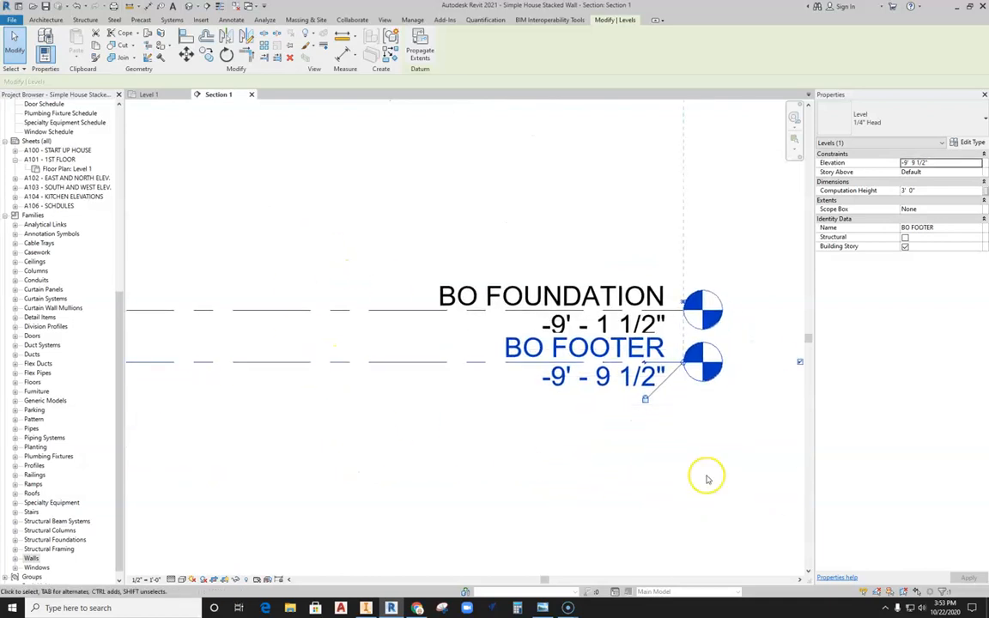
scroll(645, 363, "up", 2)
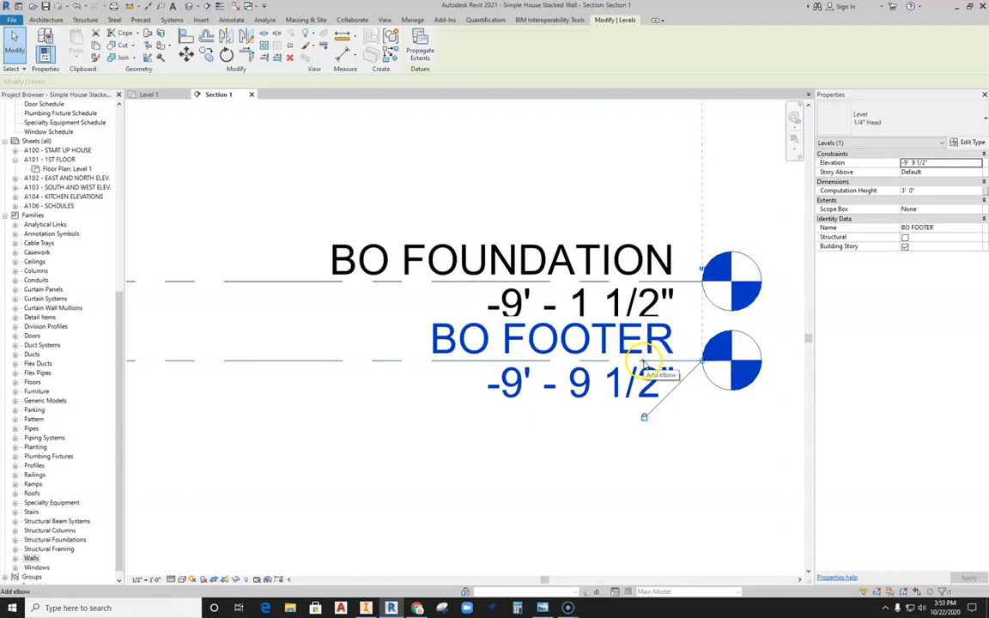
left_click(646, 364)
scroll(481, 464, "down", 2)
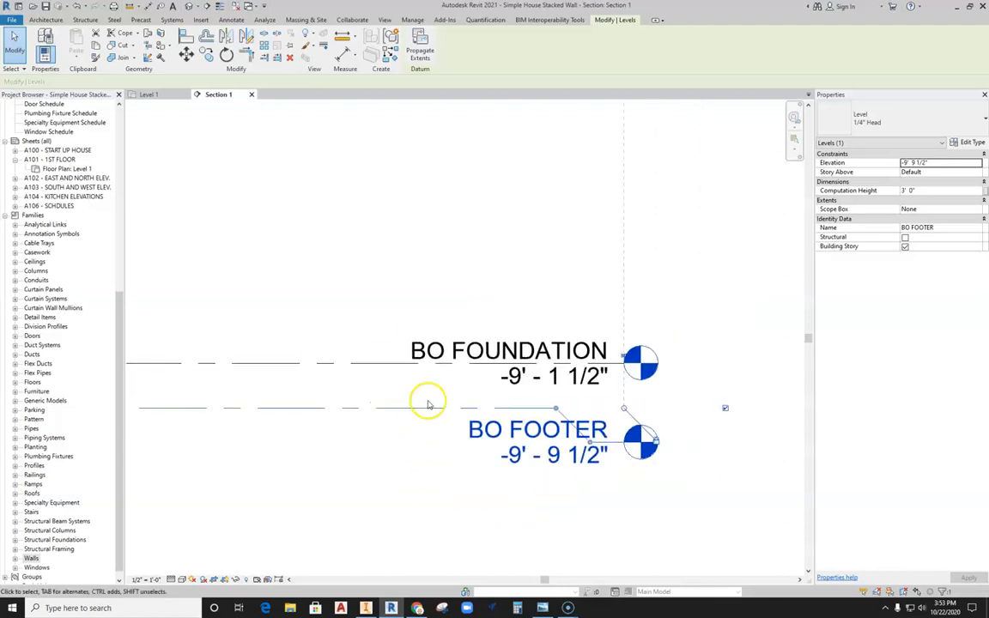
Step: Add an elbow to the BO FOUNDATION level line and shift its head and label above the line
left_click(375, 363)
left_click_drag(592, 365, 590, 341)
scroll(440, 399, "down", 3)
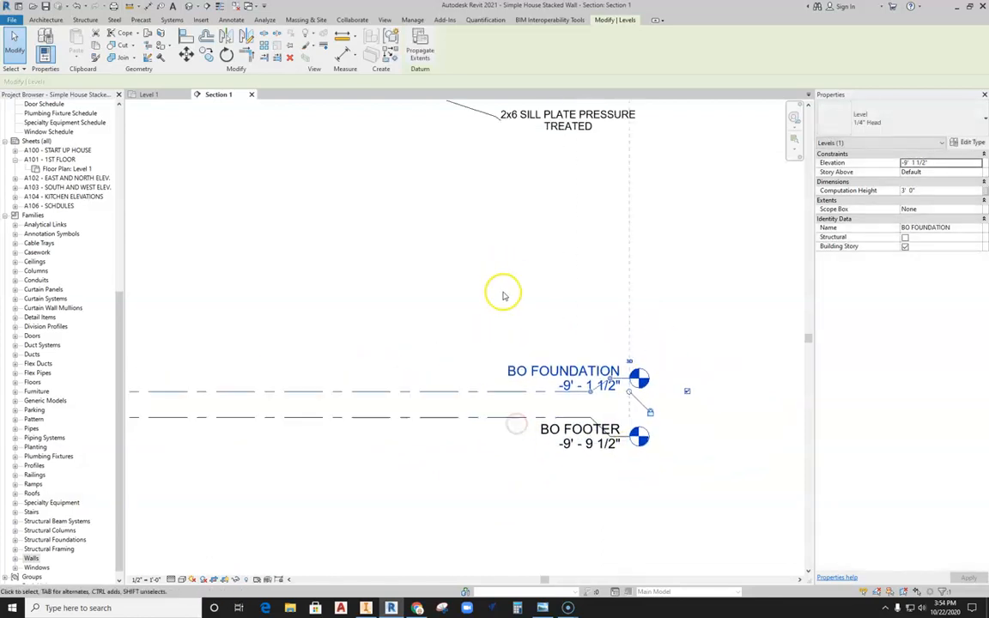
left_click(471, 280)
Step: Review the levels in the section and open the Level 1 floor plan view
middle_click_drag(471, 281, 514, 357)
scroll(526, 375, "down", 1)
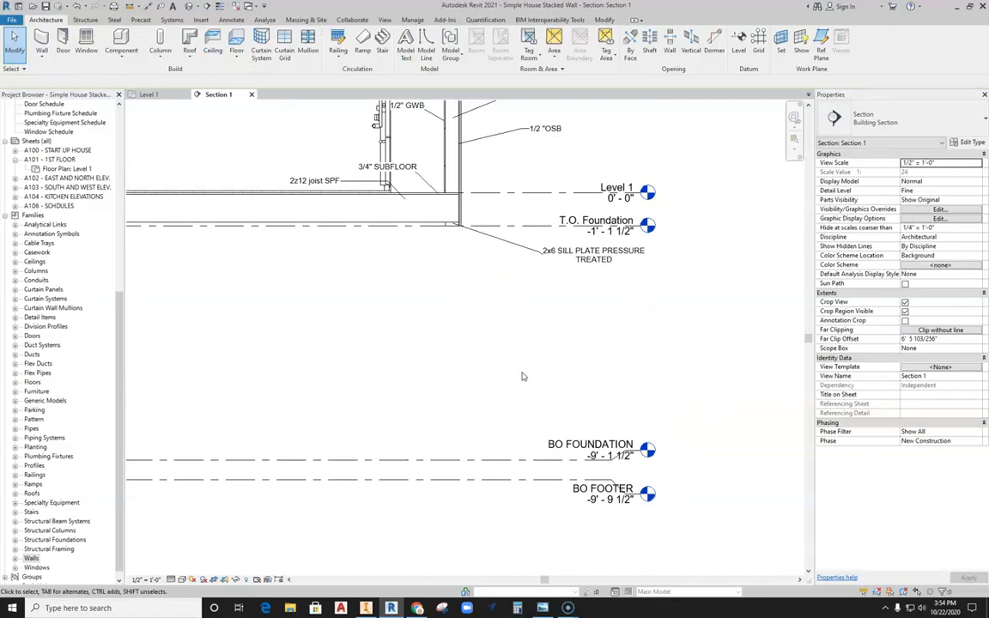
mouse_move(442, 276)
middle_mouse_down()
mouse_move(519, 332)
mouse_move(558, 337)
middle_mouse_up()
scroll(558, 343, "down", 1)
scroll(557, 342, "down", 3)
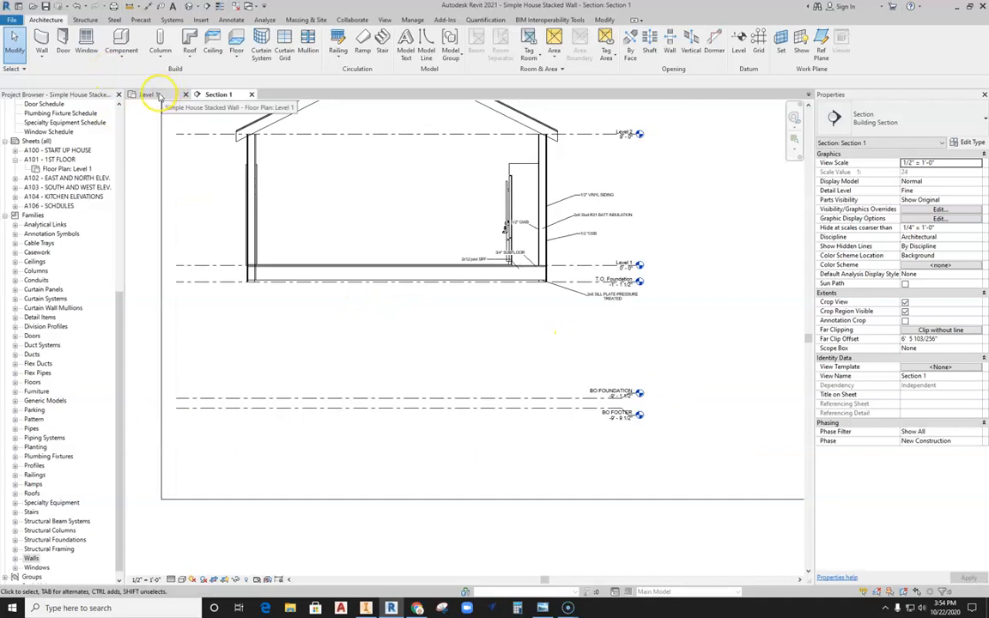
left_click(151, 94)
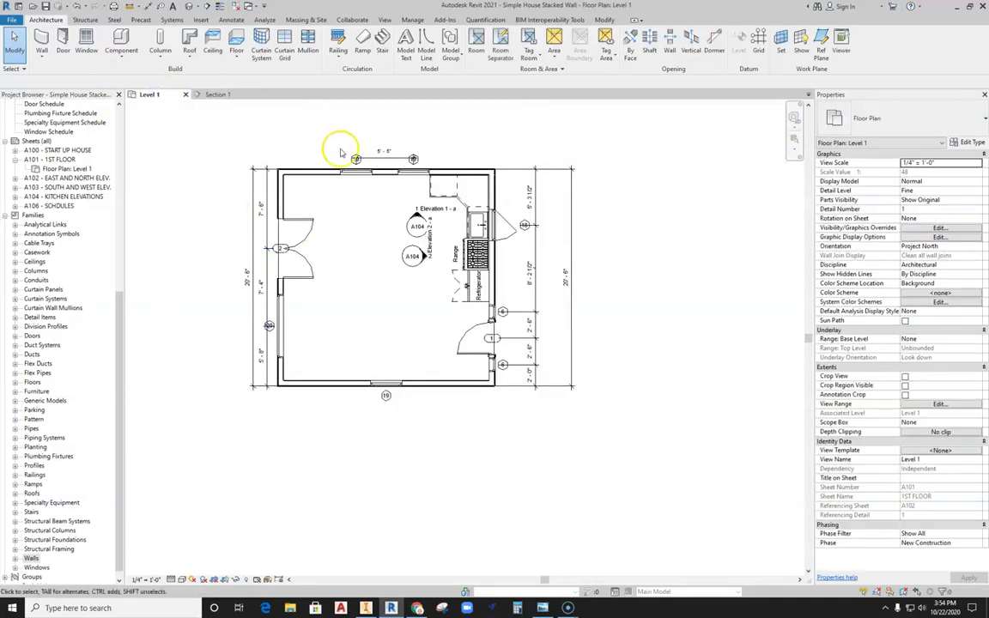
Step: Start a new wall in the Level 1 plan using the Generic - 8" basic wall type
middle_click_drag(409, 139, 405, 154)
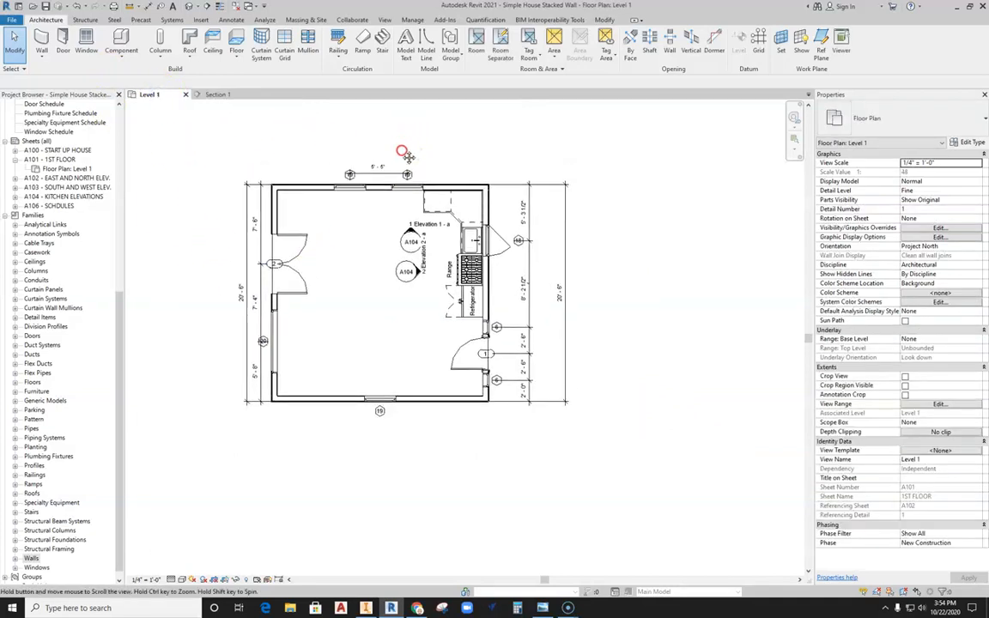
left_click(41, 43)
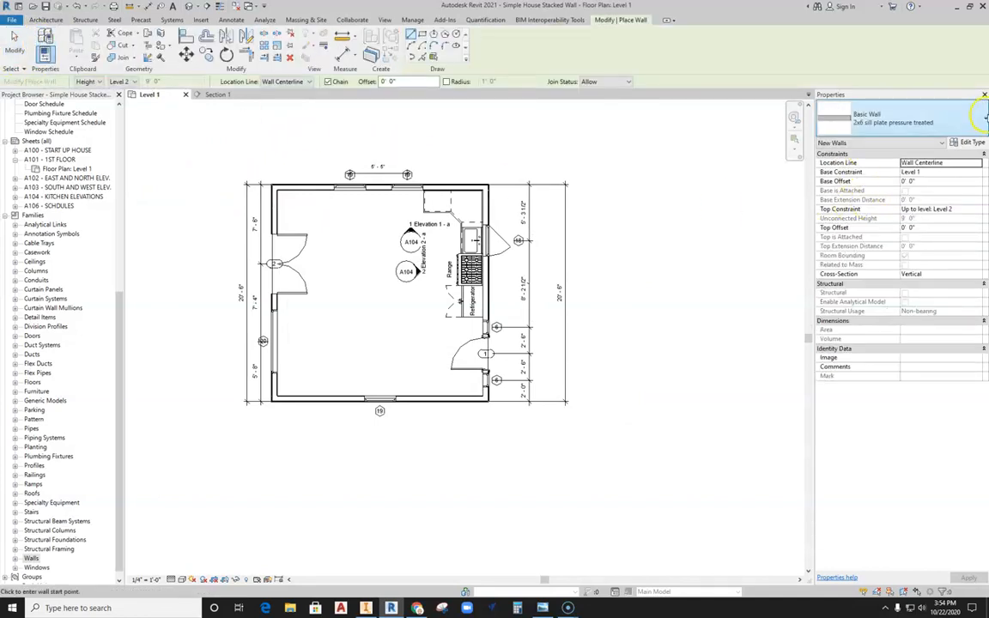
left_click(970, 113)
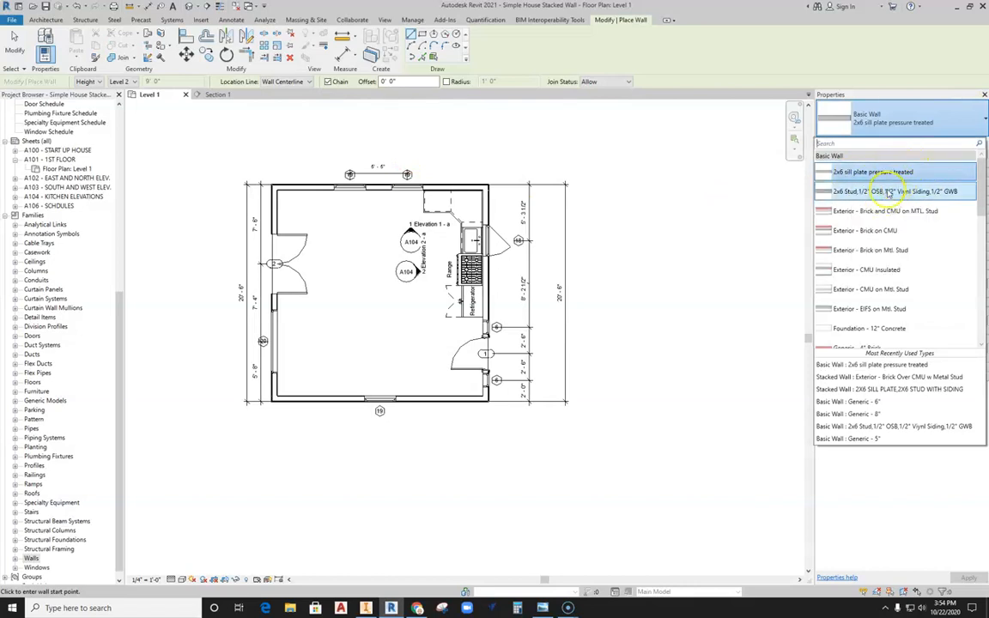
scroll(907, 244, "down", 1)
scroll(908, 243, "down", 3)
left_click(908, 243)
left_click(893, 118)
left_click(854, 175)
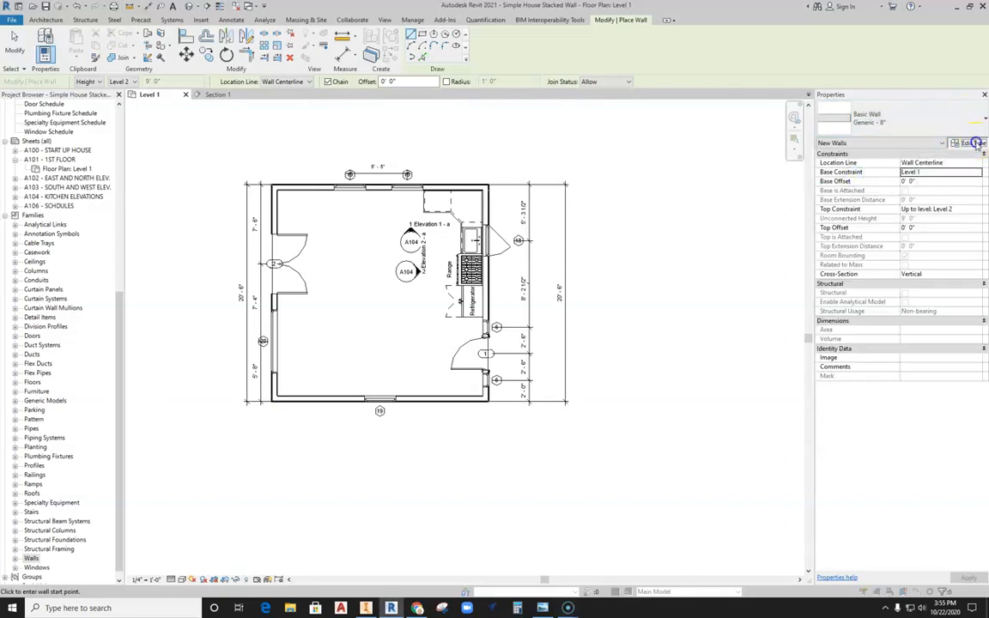
Step: Duplicate the Generic - 8" wall type under the name 8" CMU
left_click(970, 143)
left_click(874, 165)
type("8\" CMU")
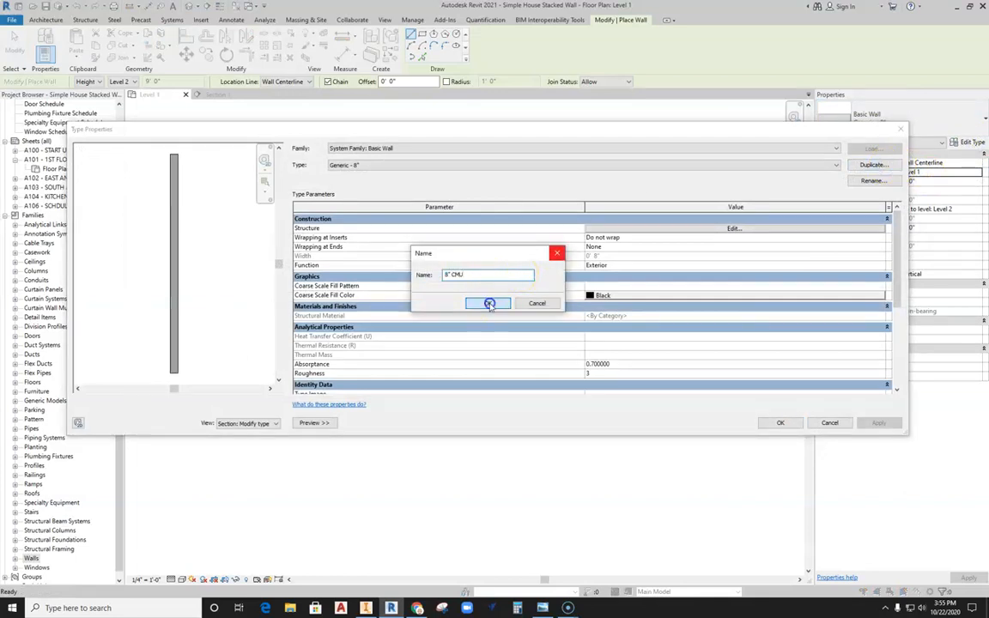
left_click(489, 304)
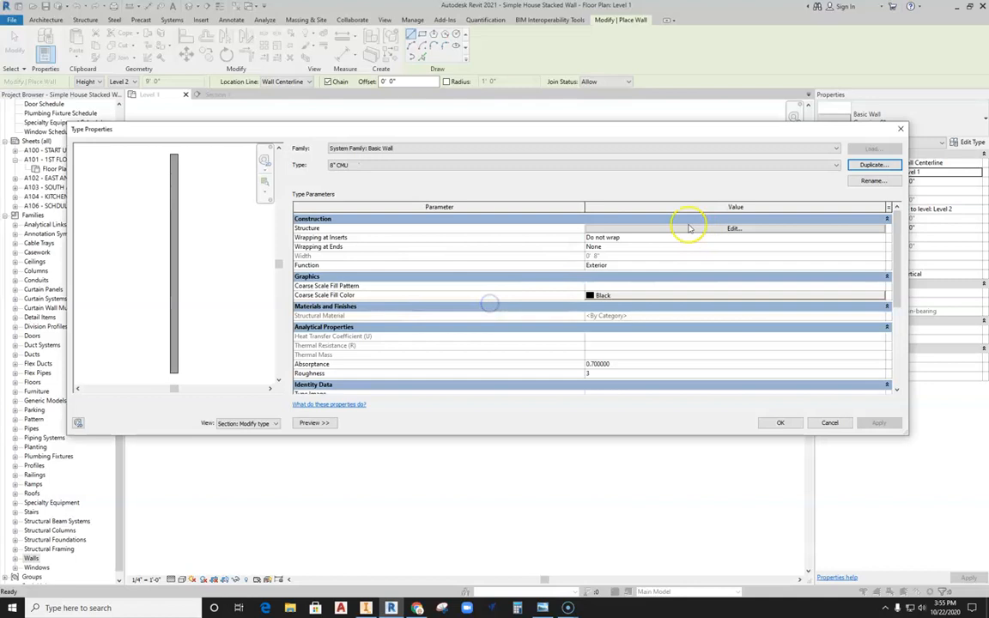
Step: For the wall's structure layer, search the materials for "cmu" and duplicate Concrete Masonry Units
left_click(684, 228)
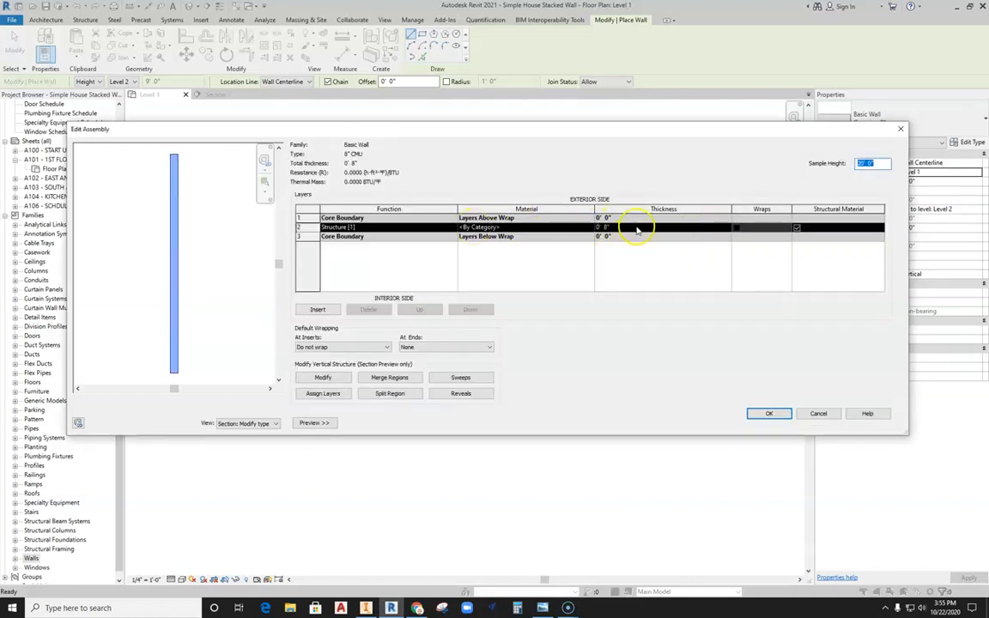
left_click(585, 228)
left_click(592, 228)
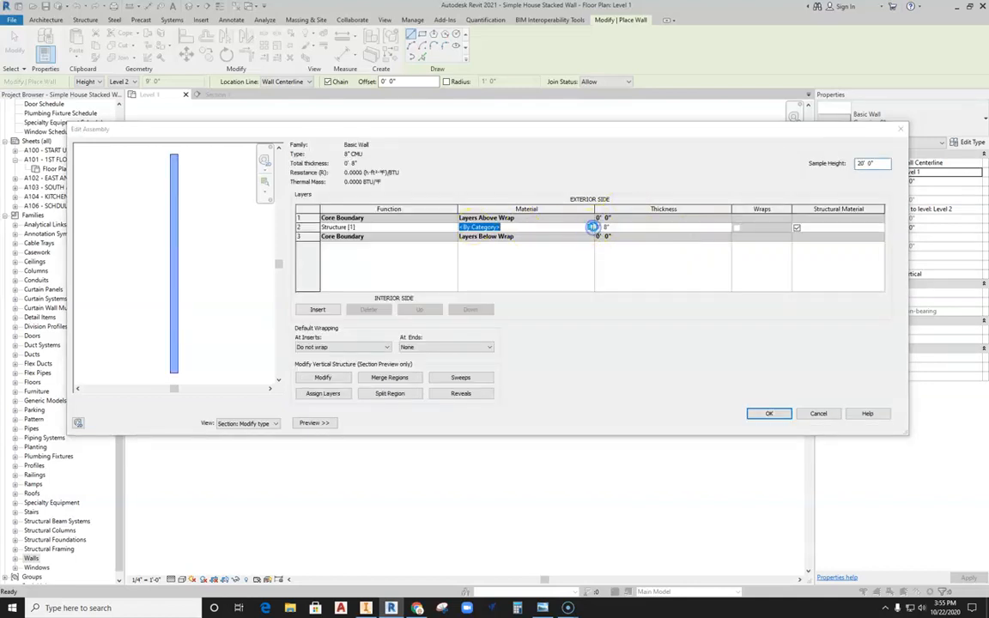
scroll(282, 177, "up", 1)
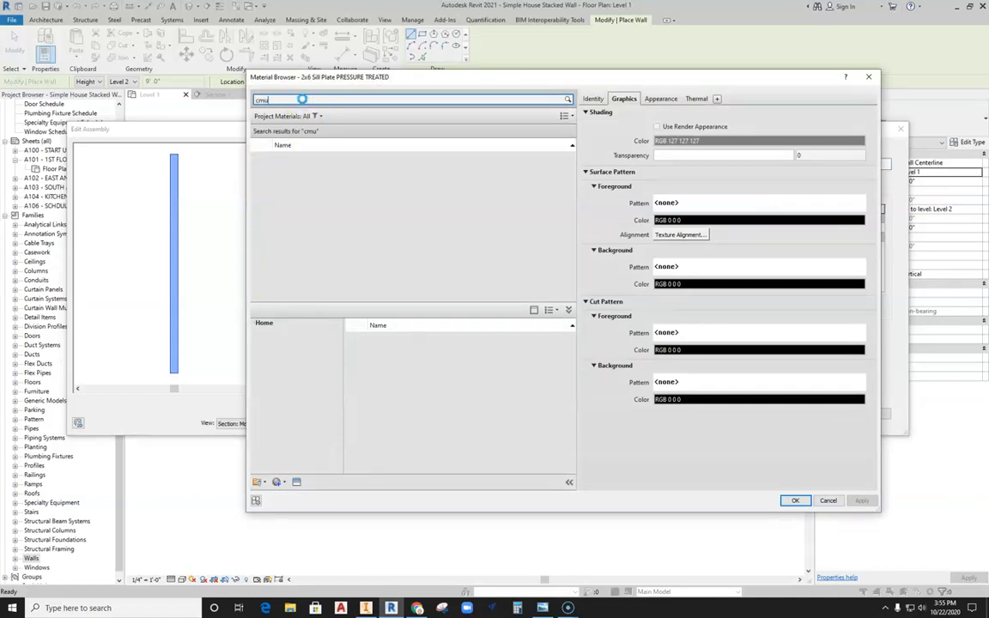
left_click(313, 206)
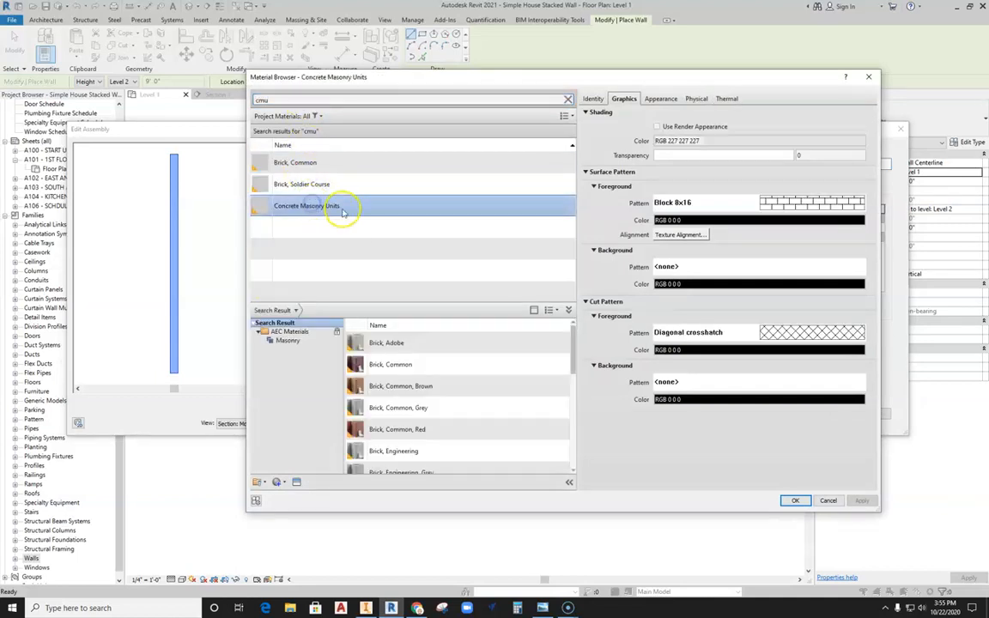
right_click(342, 209)
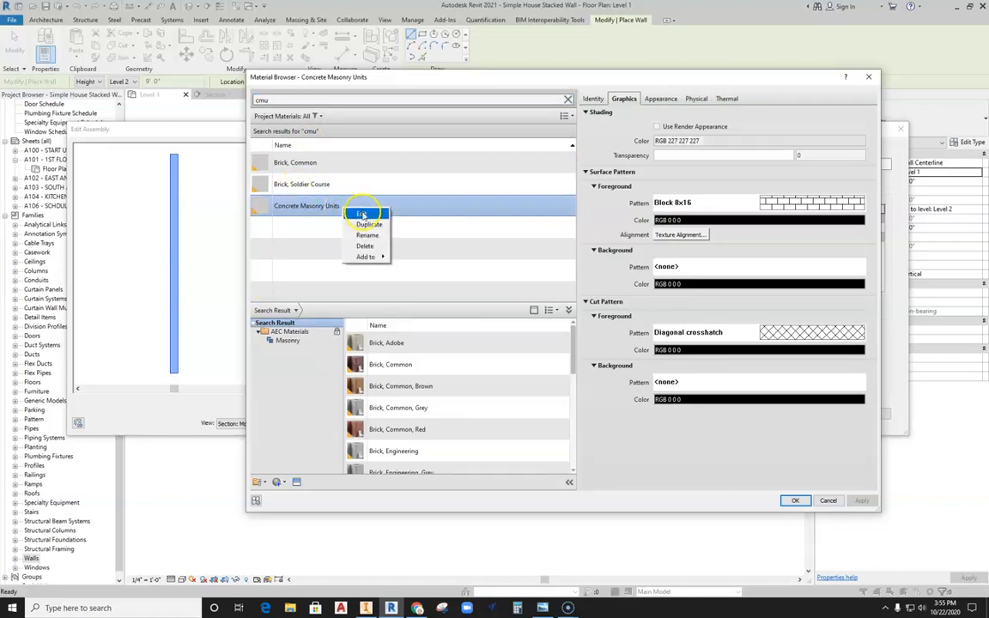
left_click(369, 224)
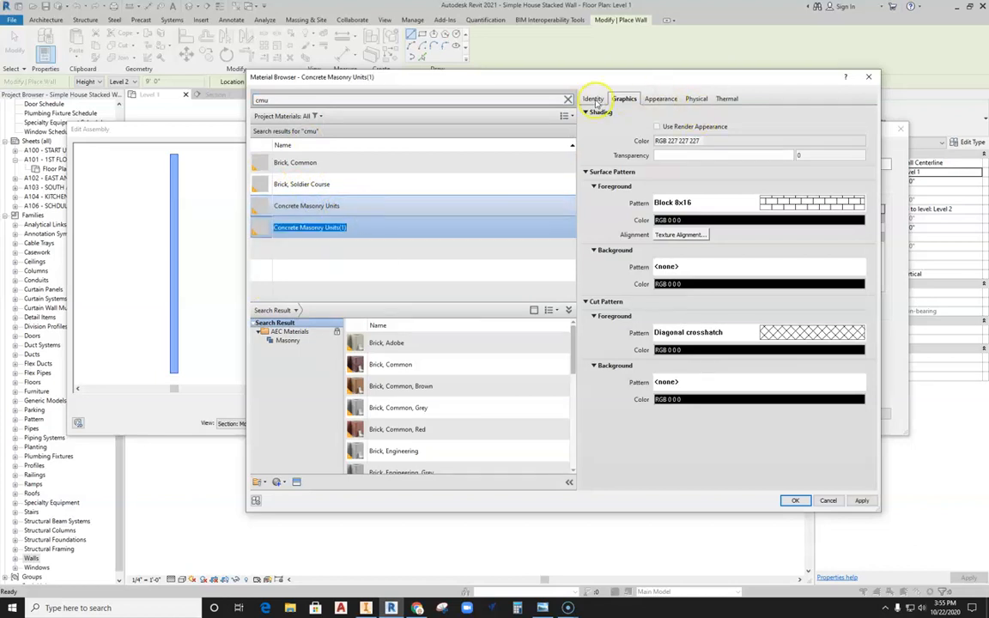
Step: Set both the name and the description of the duplicated masonry material to 8" CMU
left_click(595, 99)
left_click_drag(728, 114, 702, 115)
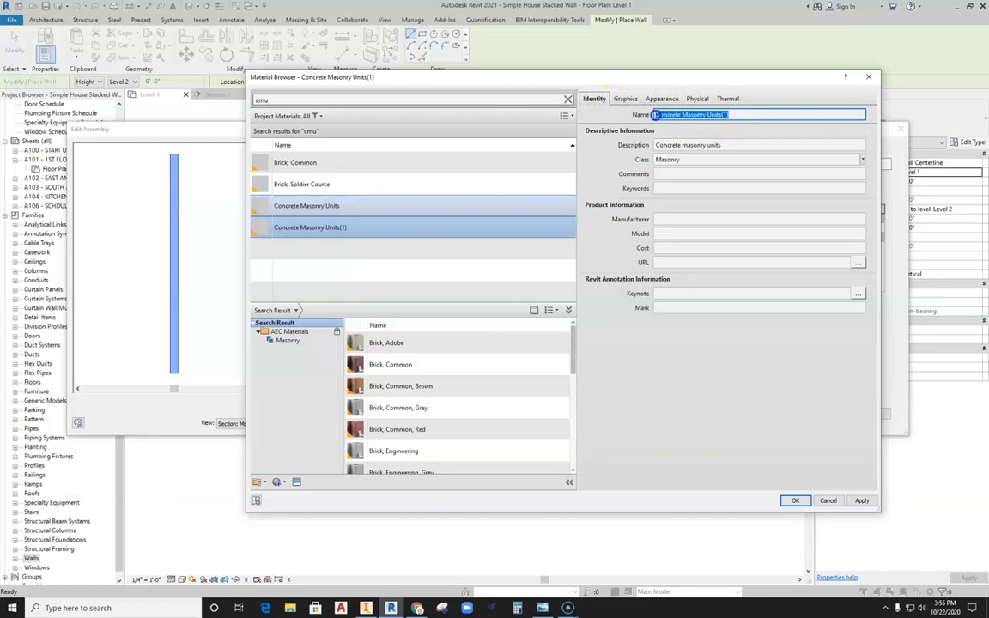
type("8\" CMU")
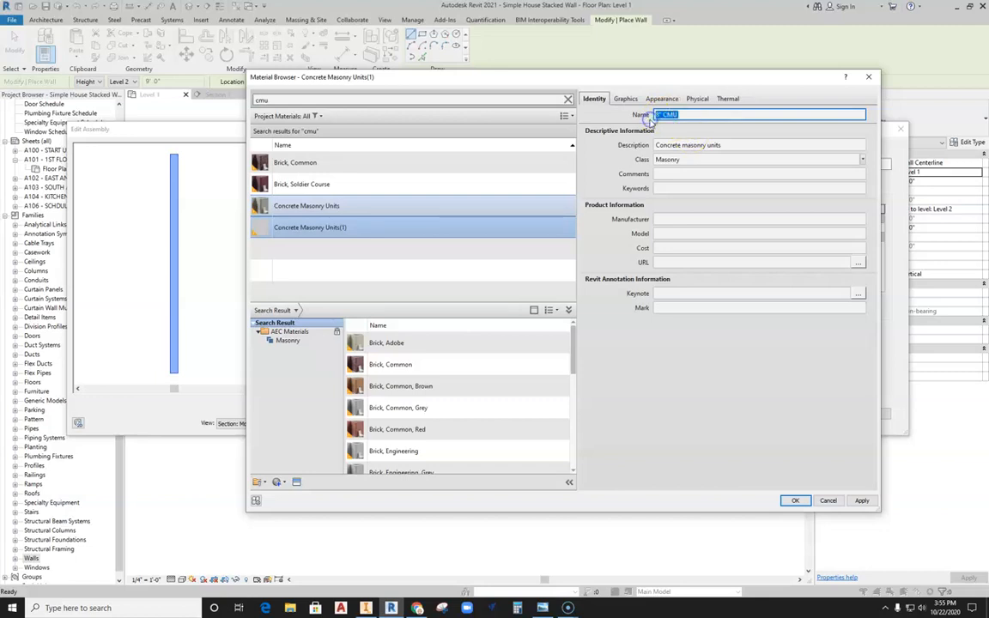
left_click(734, 144)
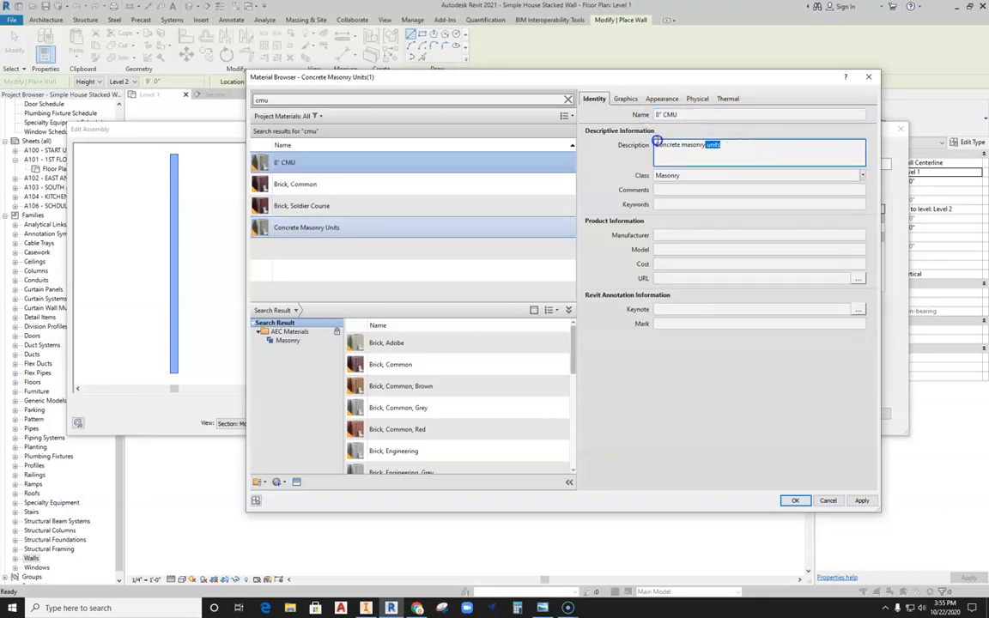
left_click_drag(735, 147, 655, 144)
type("8\" CMU")
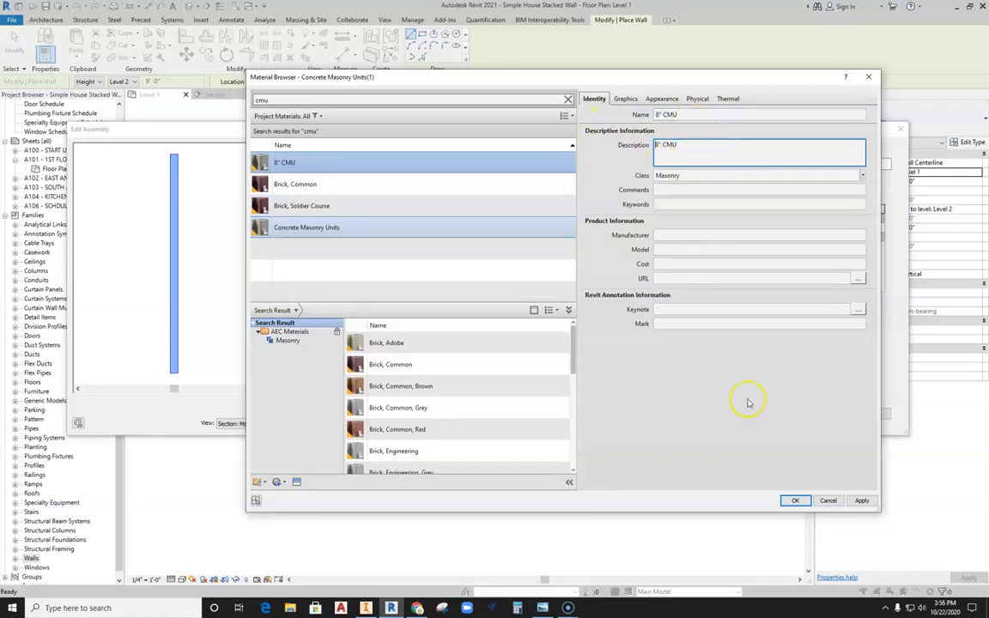
left_click(723, 324)
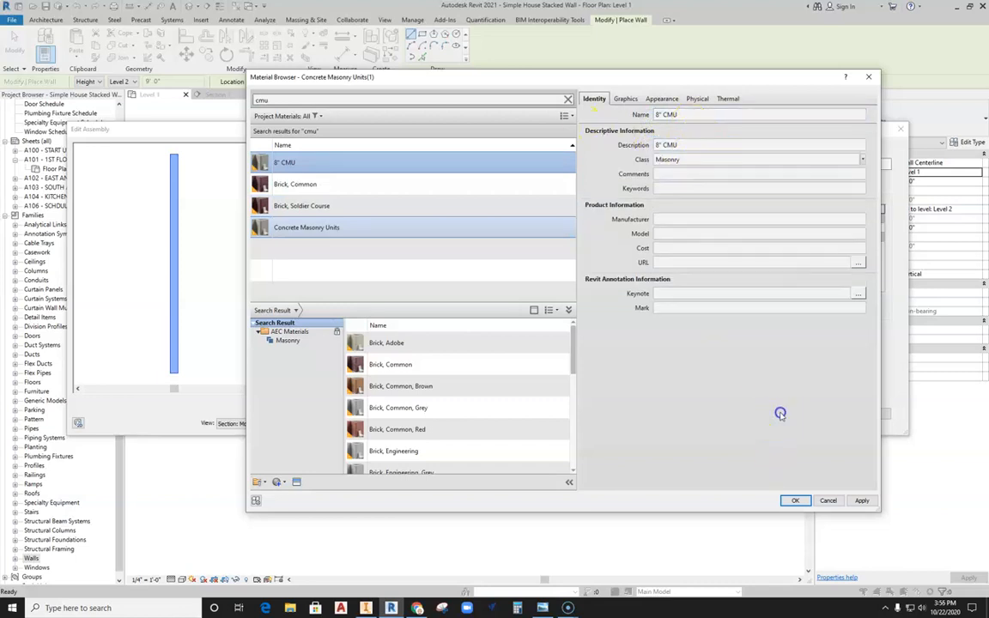
Step: Assign the 8" CMU material to the structure layer and accept the new wall type
left_click(863, 502)
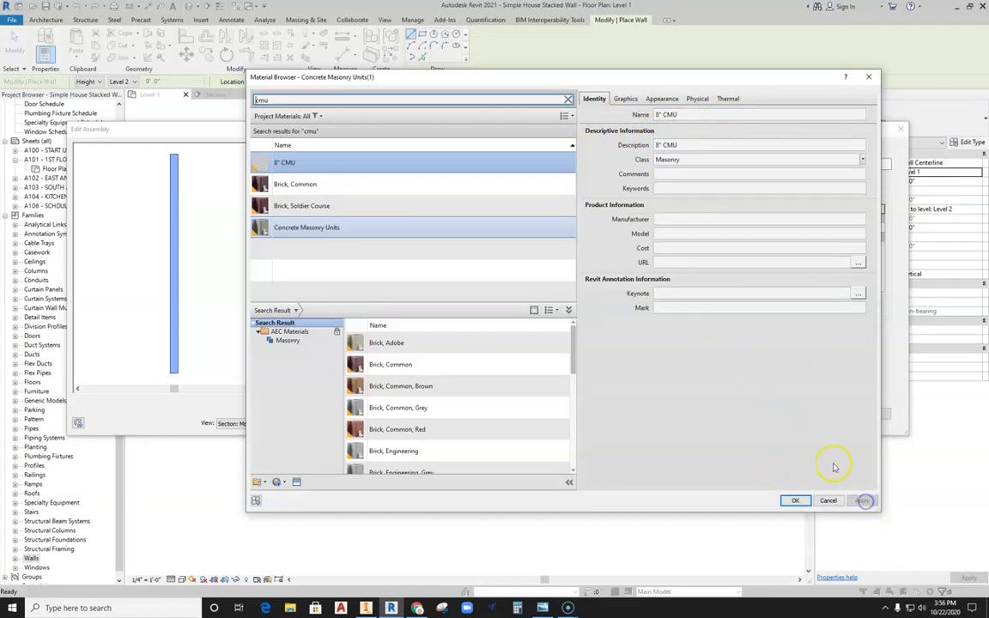
left_click(795, 502)
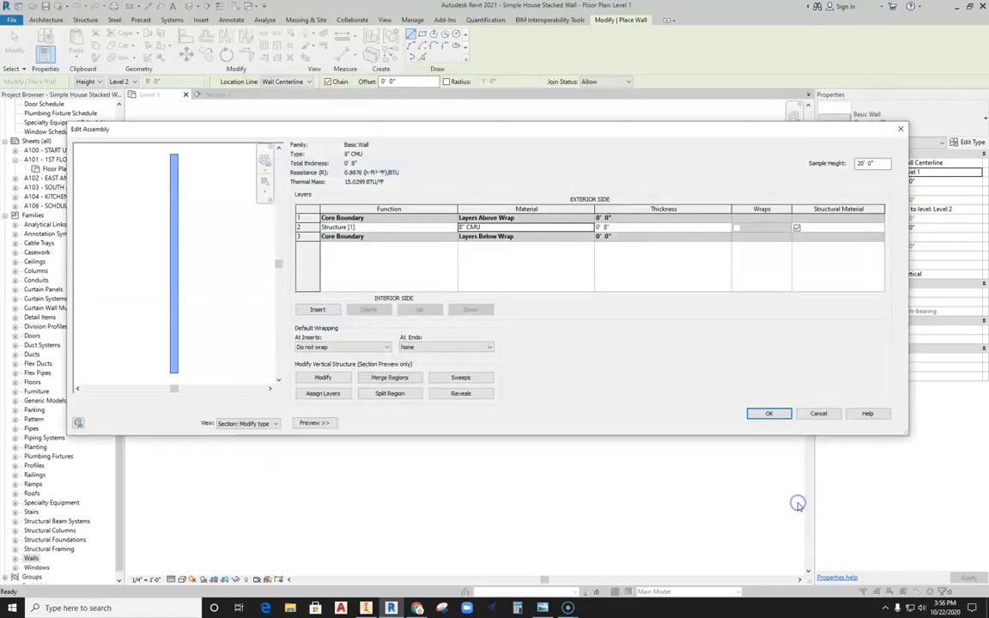
left_click(776, 413)
left_click(781, 423)
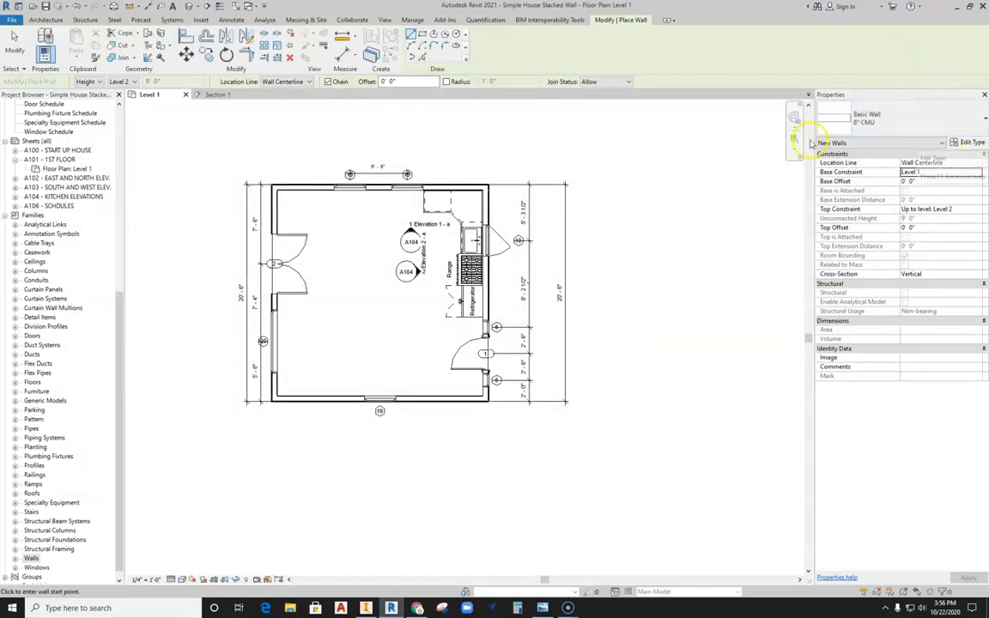
Step: Duplicate the 8" CMU wall type under the name 24" x 8" CONCRETE FOOTER
left_click(973, 142)
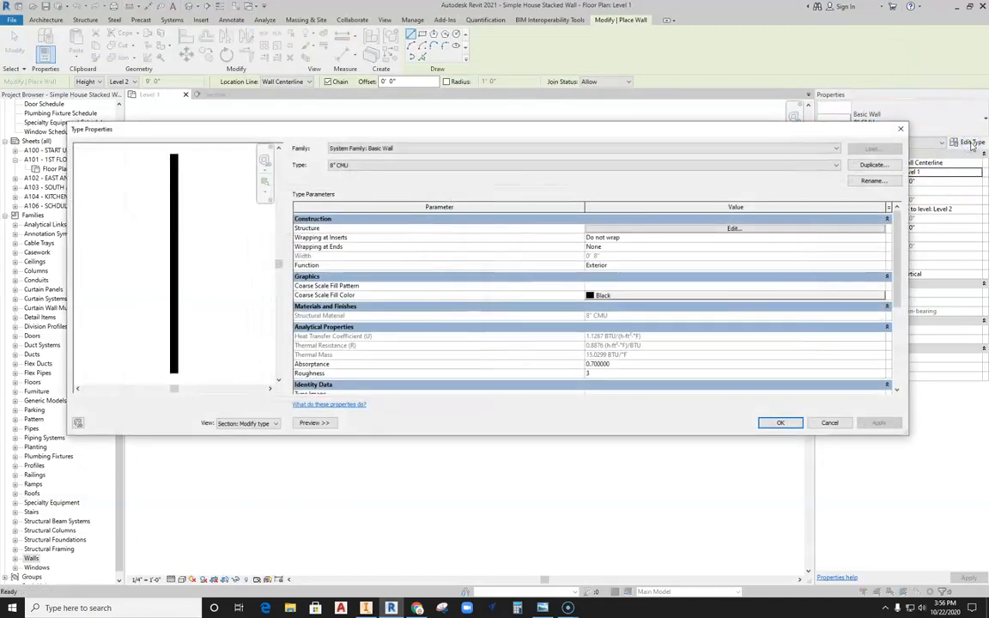
left_click(873, 166)
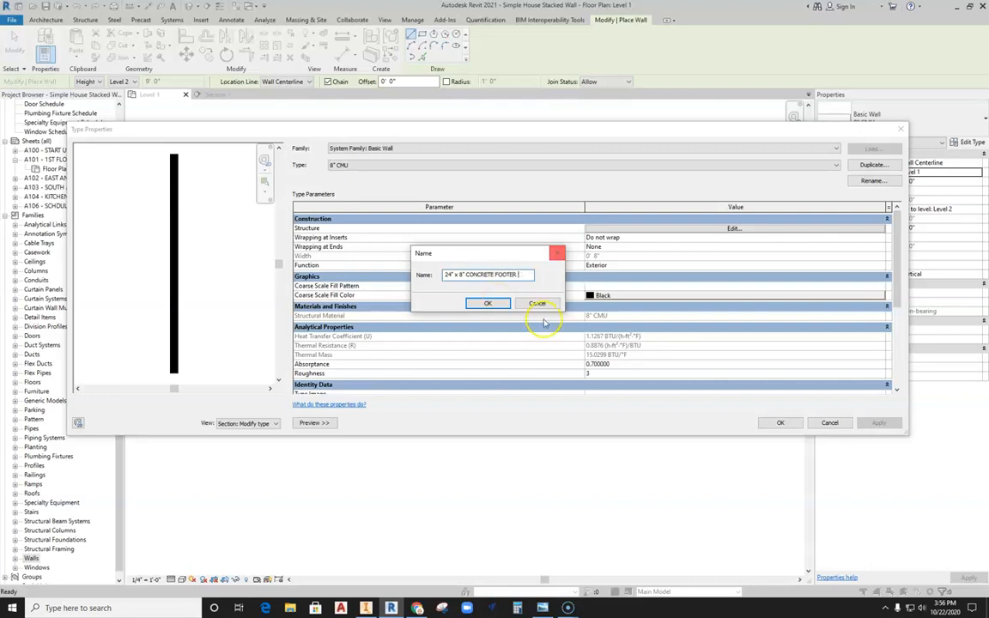
left_click(489, 303)
Step: For the footer's structure layer, search the materials for "concrete" and duplicate Concrete, Cast-in-Place gray
left_click(689, 229)
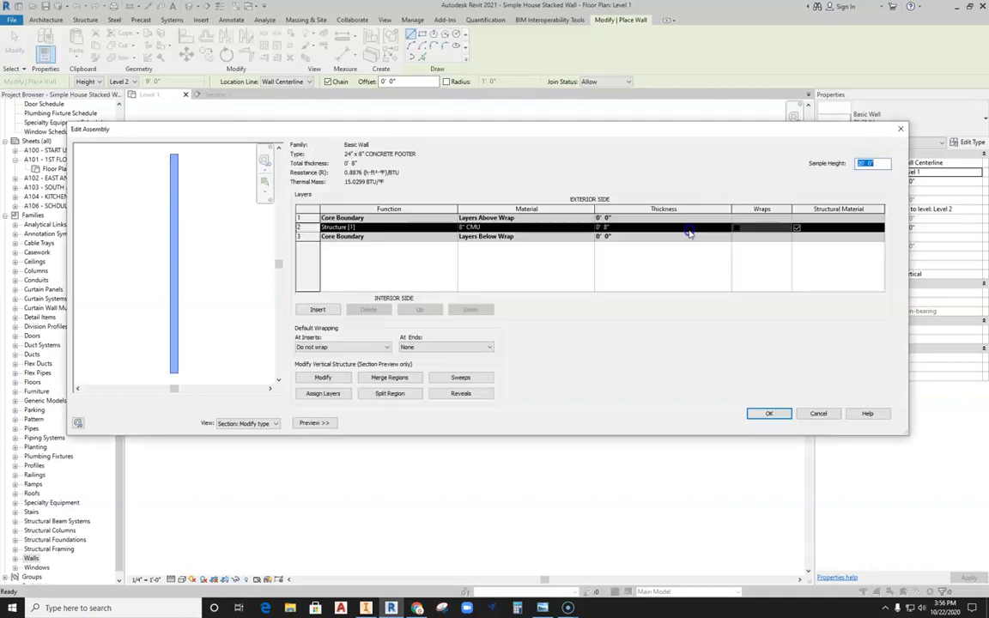
left_click(591, 228)
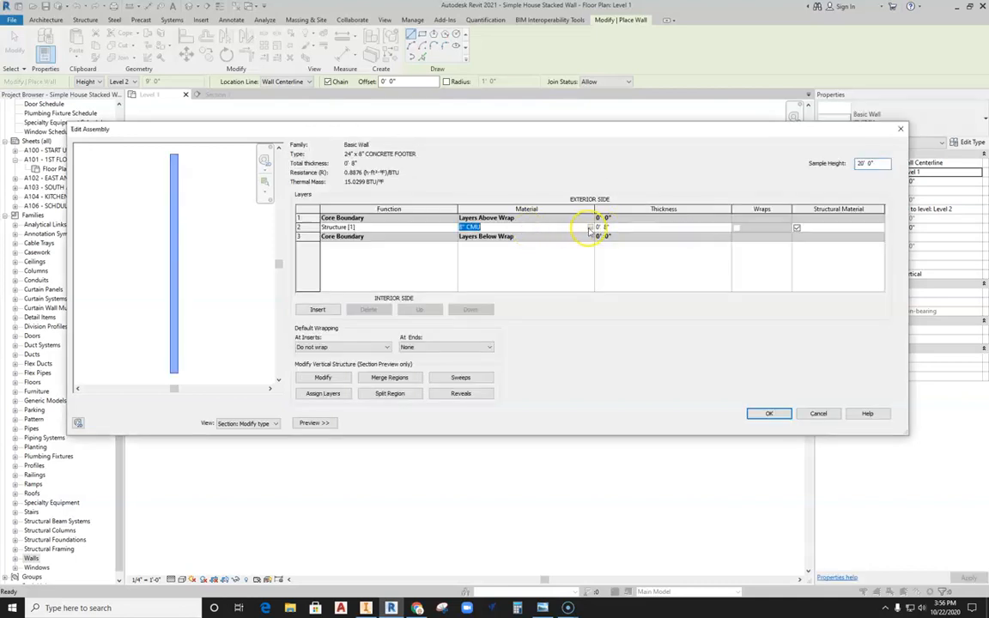
left_click(590, 228)
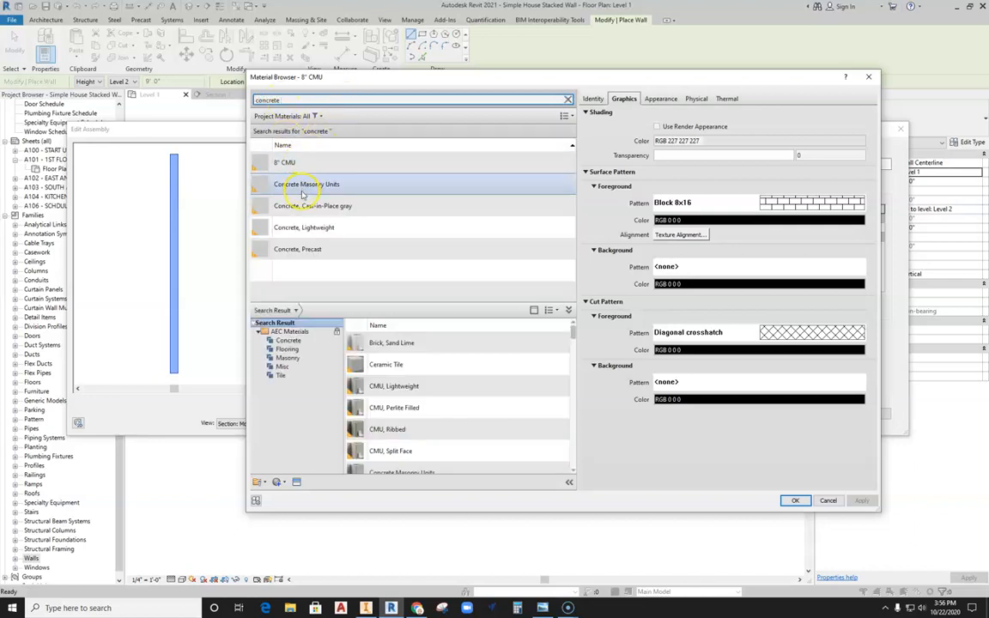
left_click(307, 210)
right_click(350, 208)
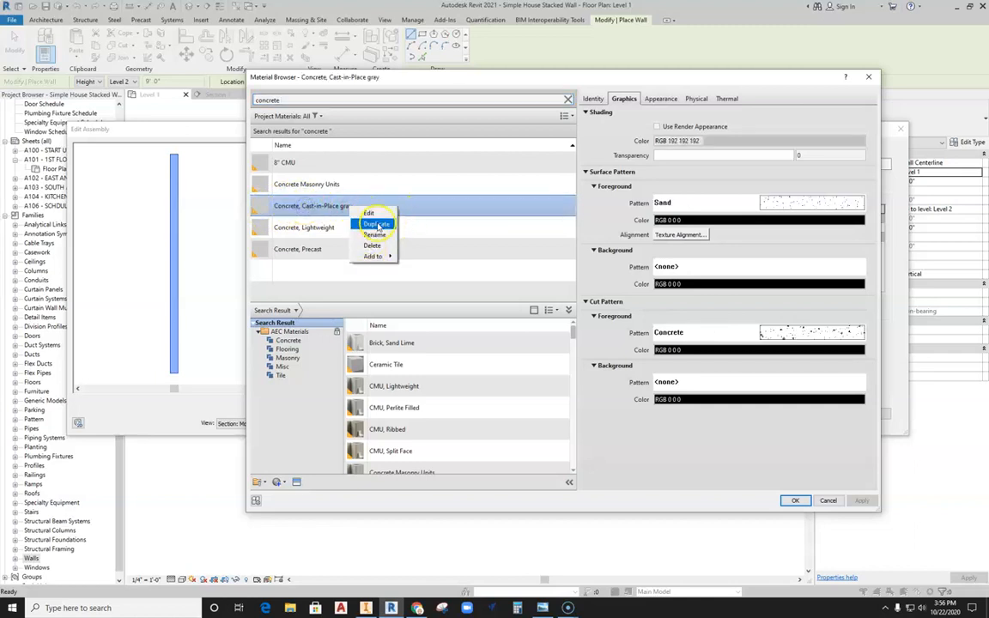
left_click(376, 224)
Step: Set both the name and the description of the duplicated concrete material to 24" x 8" CONCRETE FOOTER
left_click(595, 100)
left_click(756, 114)
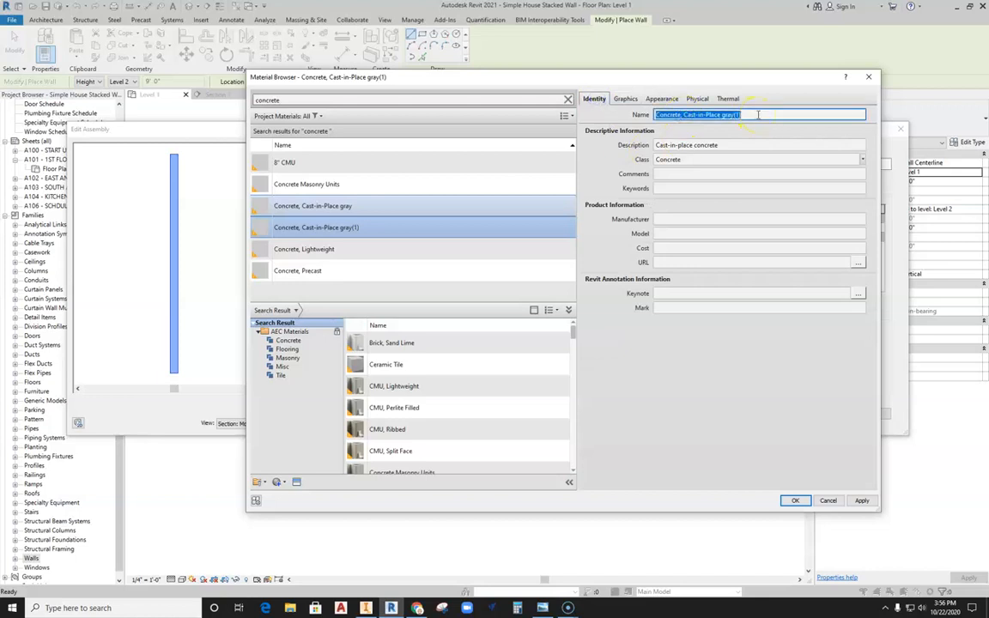
type("224")
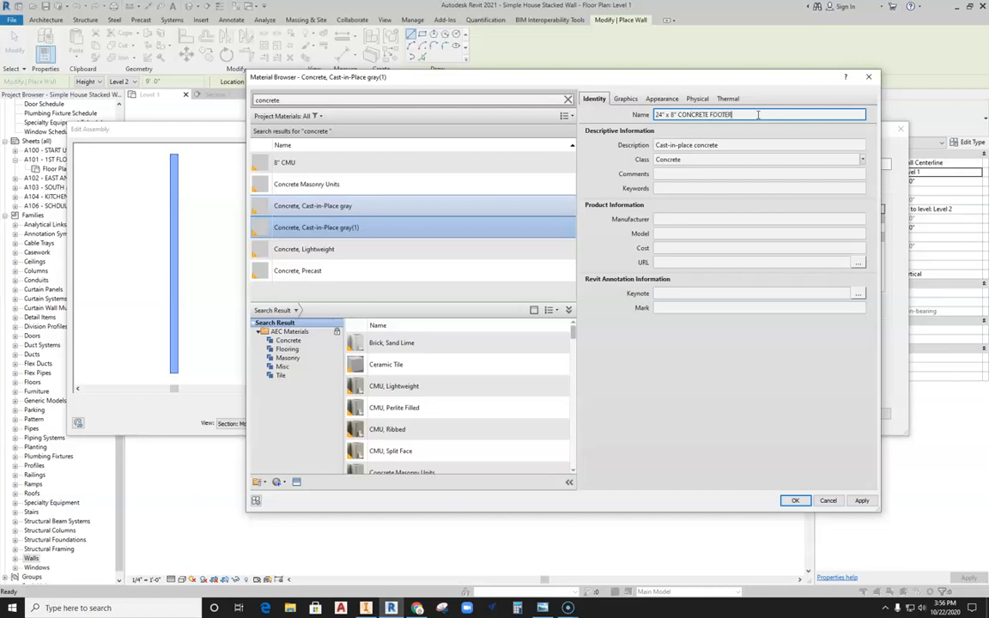
left_click_drag(742, 114, 645, 116)
key("ctrl+c")
left_click(726, 145)
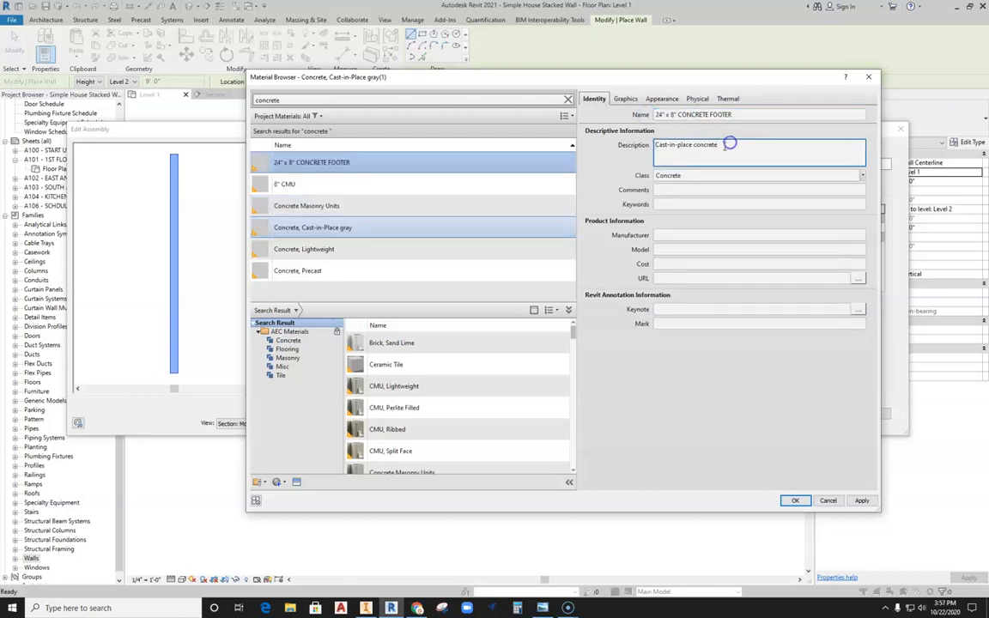
left_click_drag(729, 144, 648, 144)
key("ctrl+v")
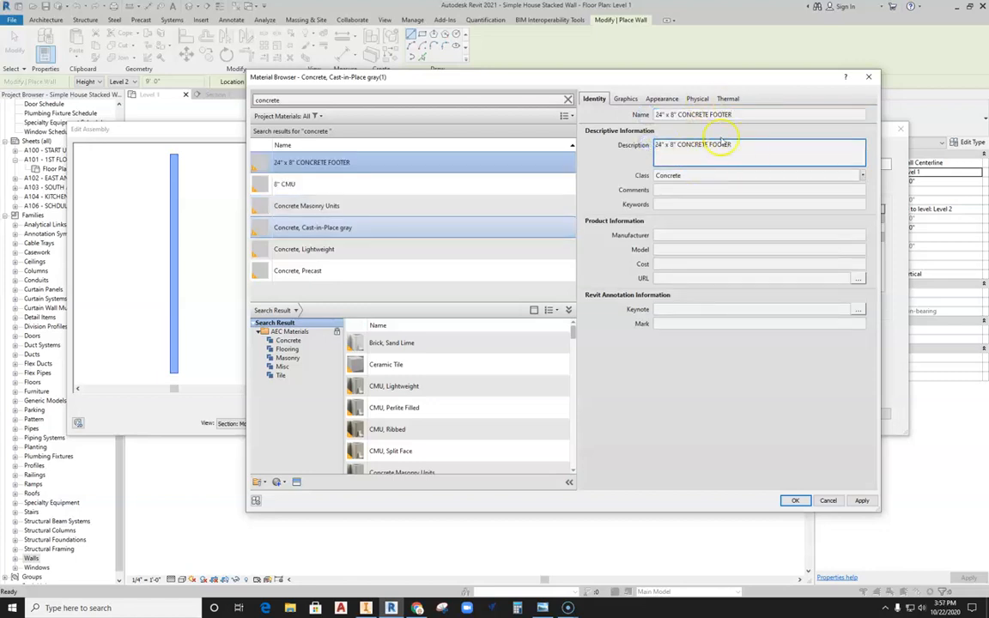
left_click(777, 371)
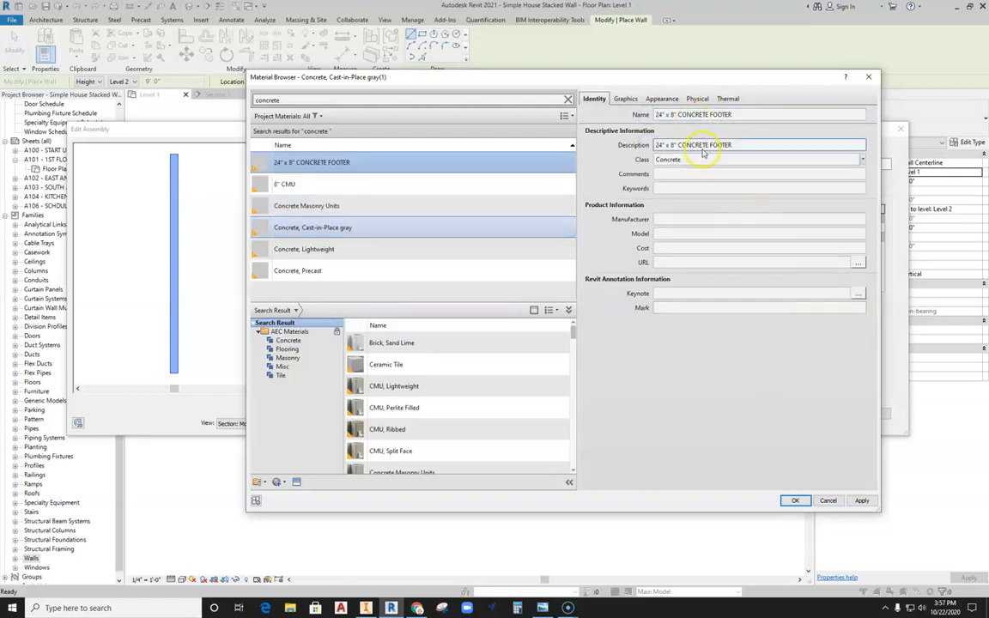
Step: Assign the 24" x 8" CONCRETE FOOTER material to the structure layer and accept the footer wall type
left_click(795, 501)
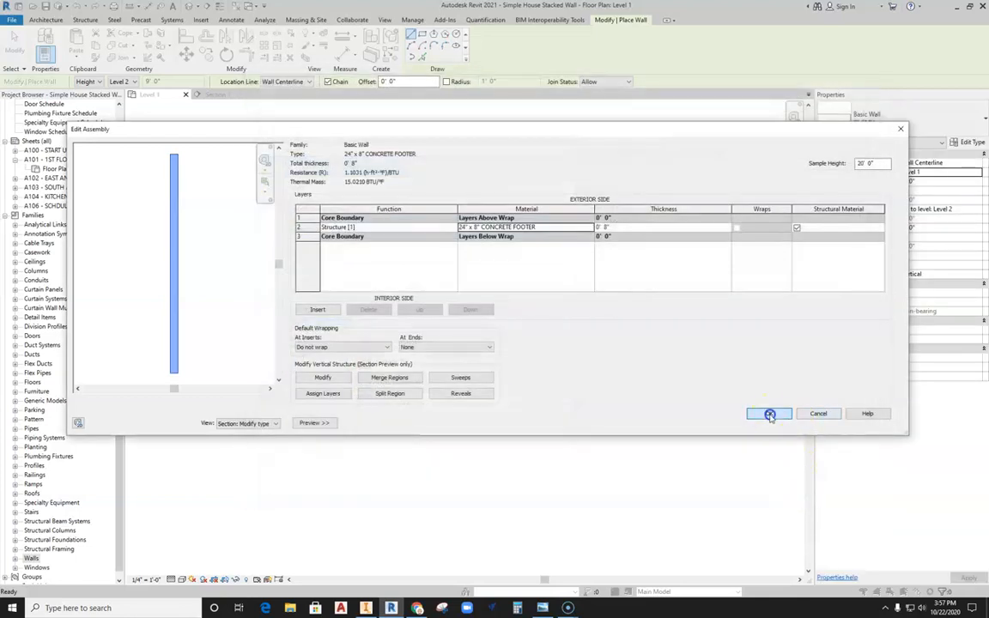
left_click(769, 413)
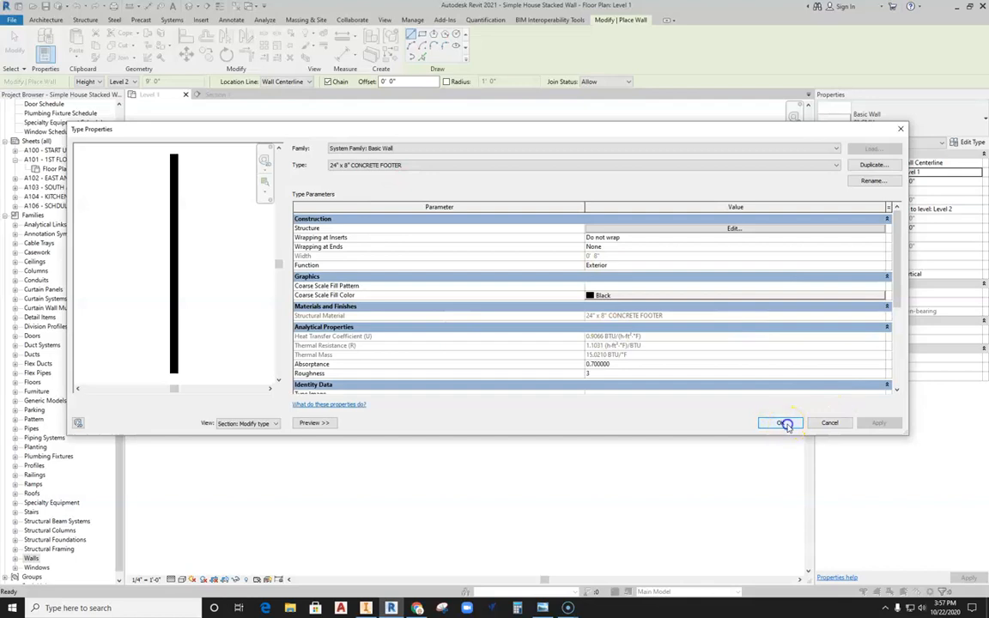
left_click(786, 424)
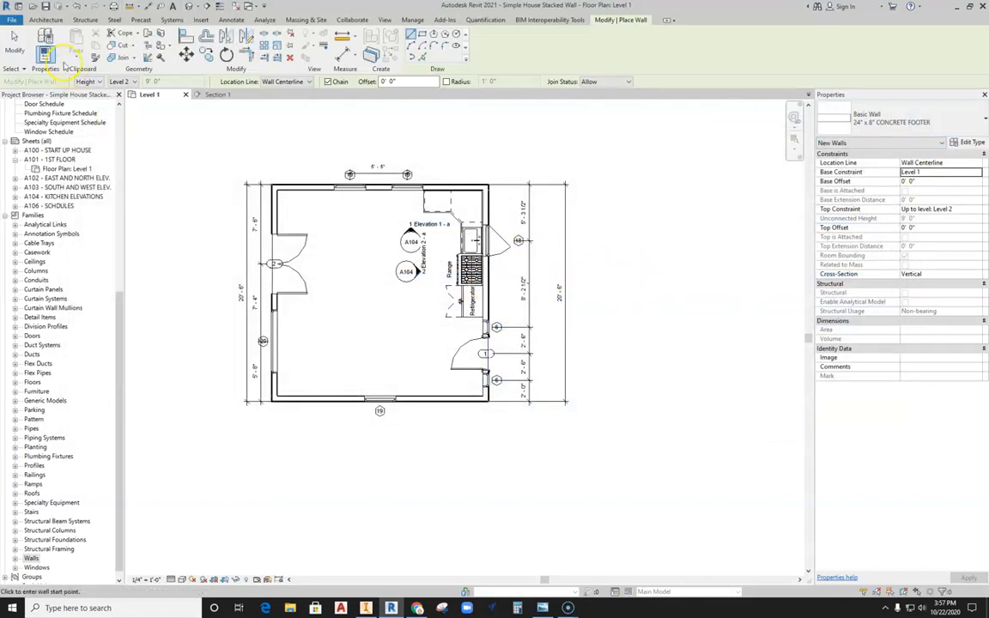
Step: Duplicate the stacked wall type 2X6 SILL PLATE,2X6 STUD WITH SIDING under the name 8" CMU with 24" FOOTER
left_click(946, 119)
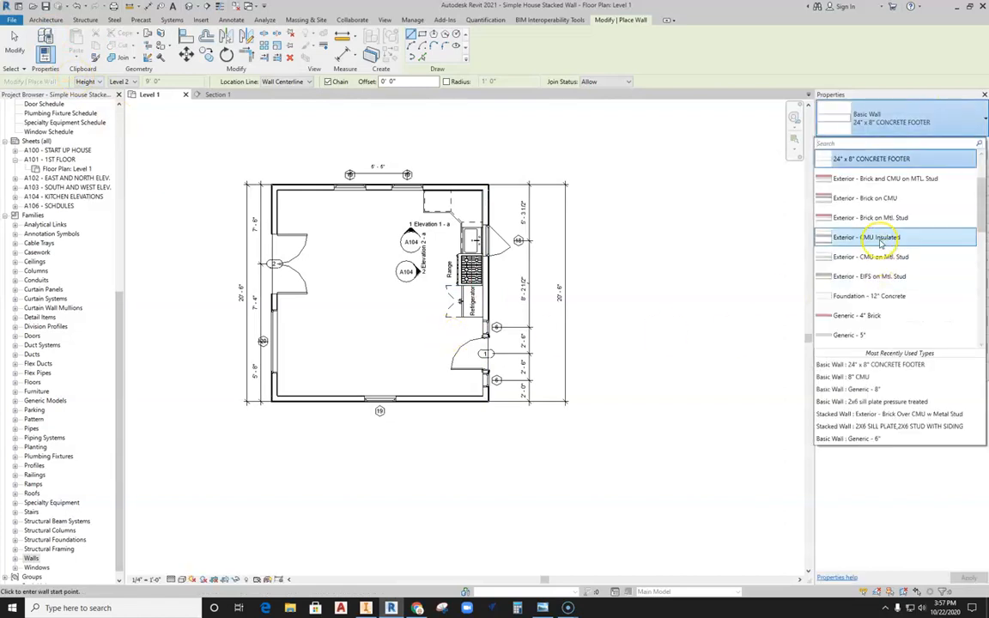
scroll(880, 244, "down", 10)
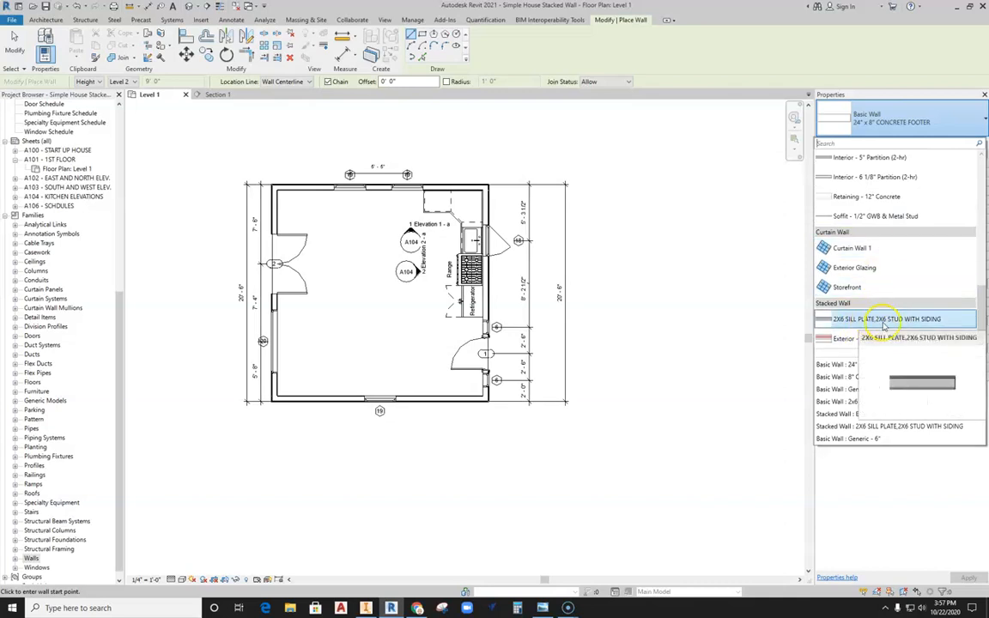
left_click(873, 320)
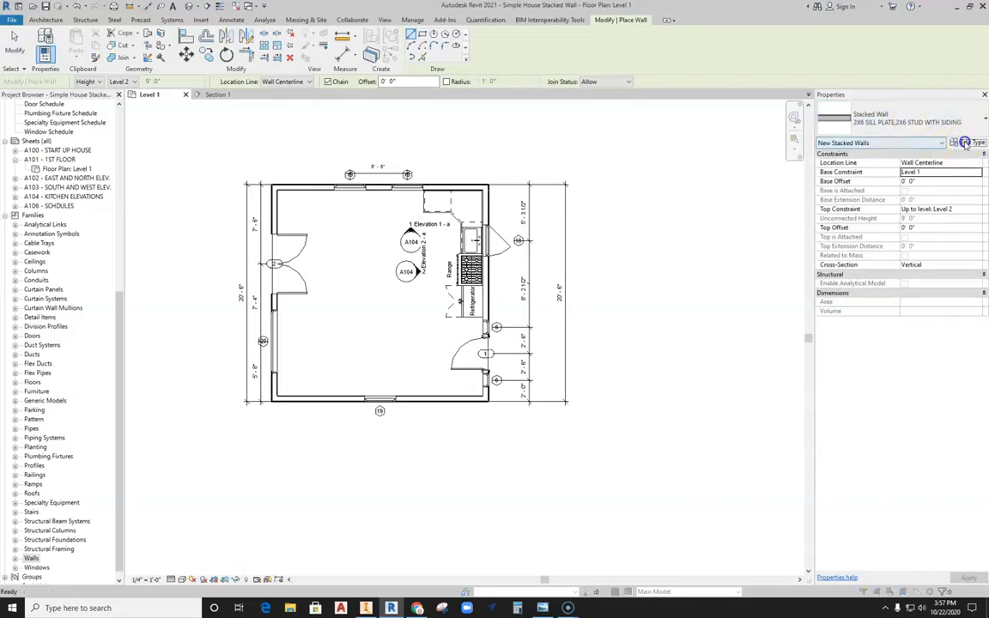
left_click(967, 142)
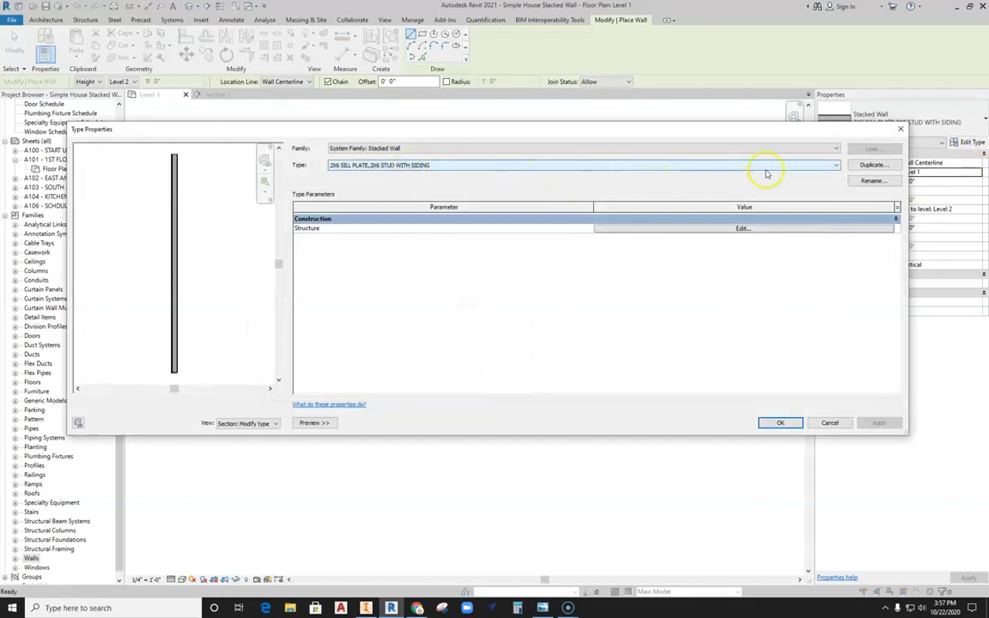
left_click(873, 165)
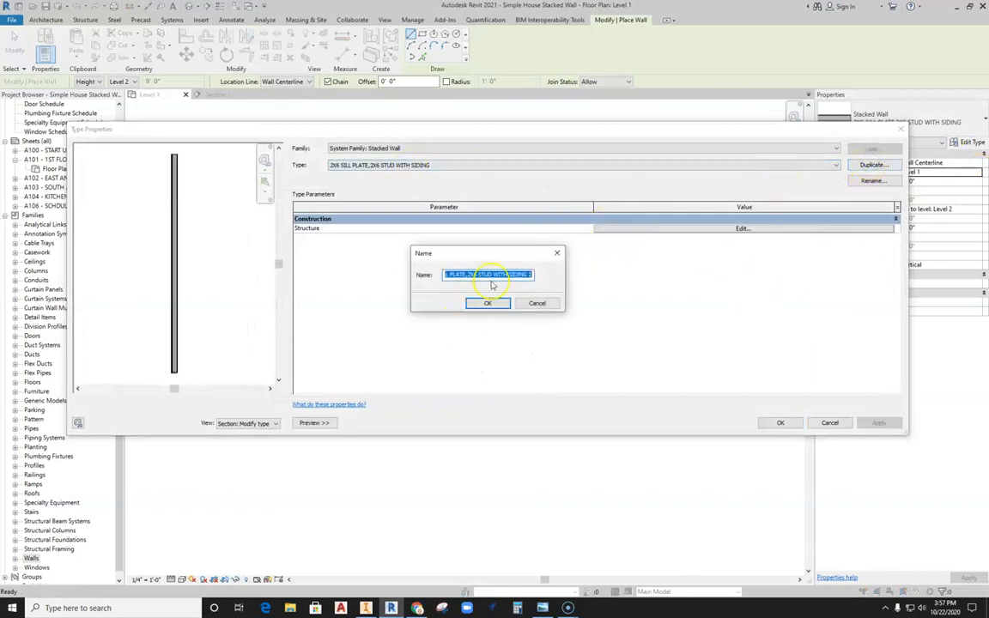
left_click_drag(535, 279, 415, 281)
type("8\" CMU with 24\" FOOT")
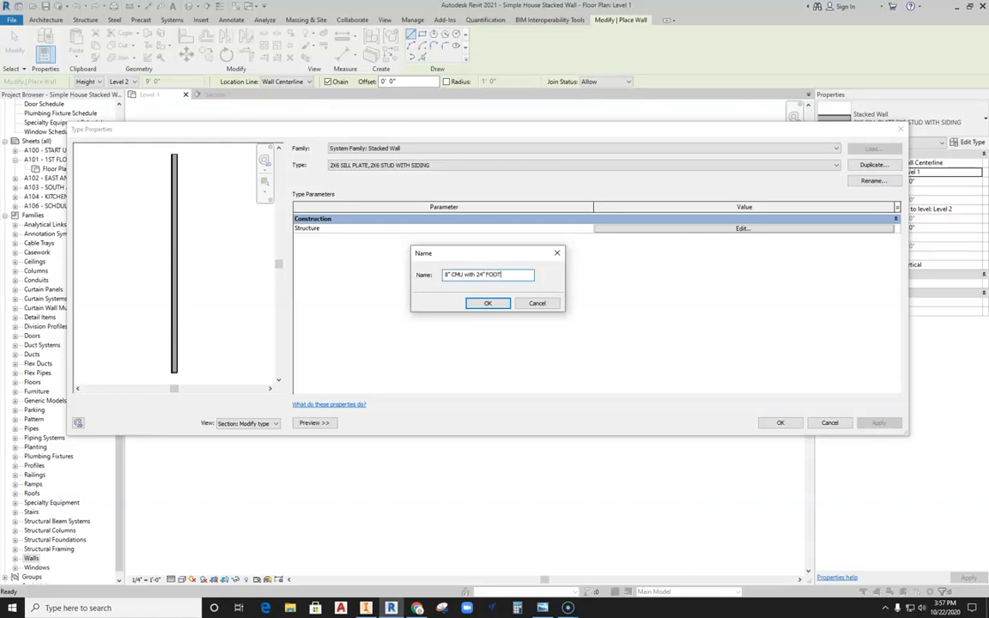
left_click(485, 304)
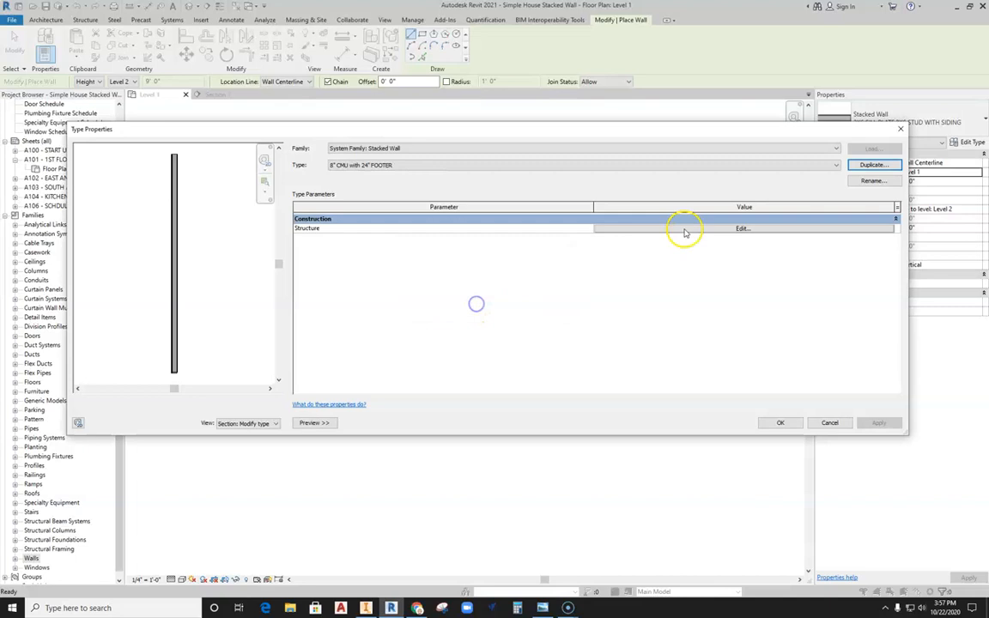
Step: In the stacked wall's structure, assign 8" CMU to the upper wall and 24" x 8" CONCRETE FOOTER to the lower one
left_click(681, 230)
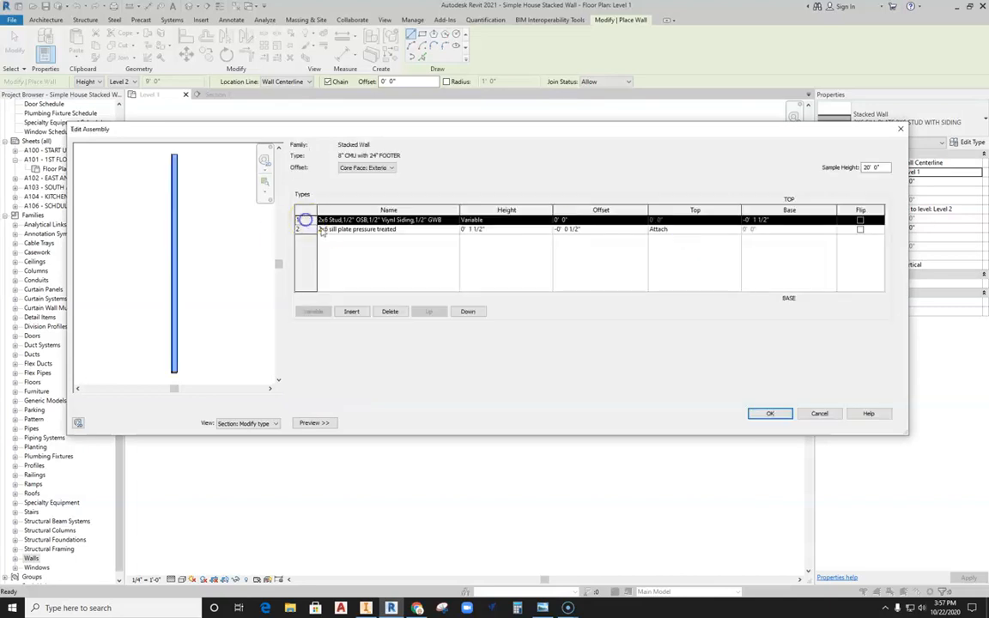
left_click(440, 221)
left_click(453, 221)
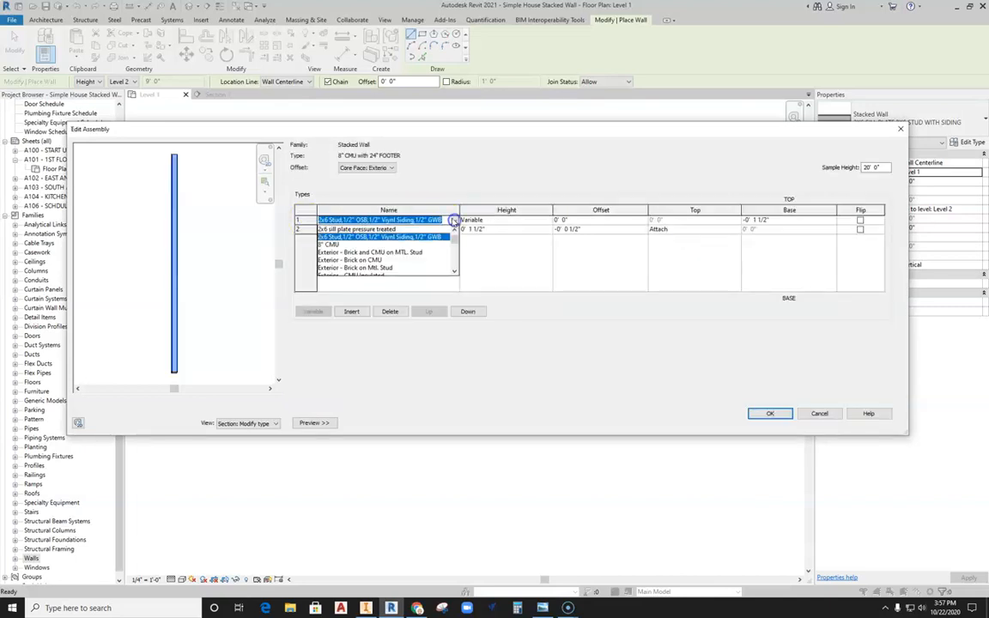
left_click(334, 244)
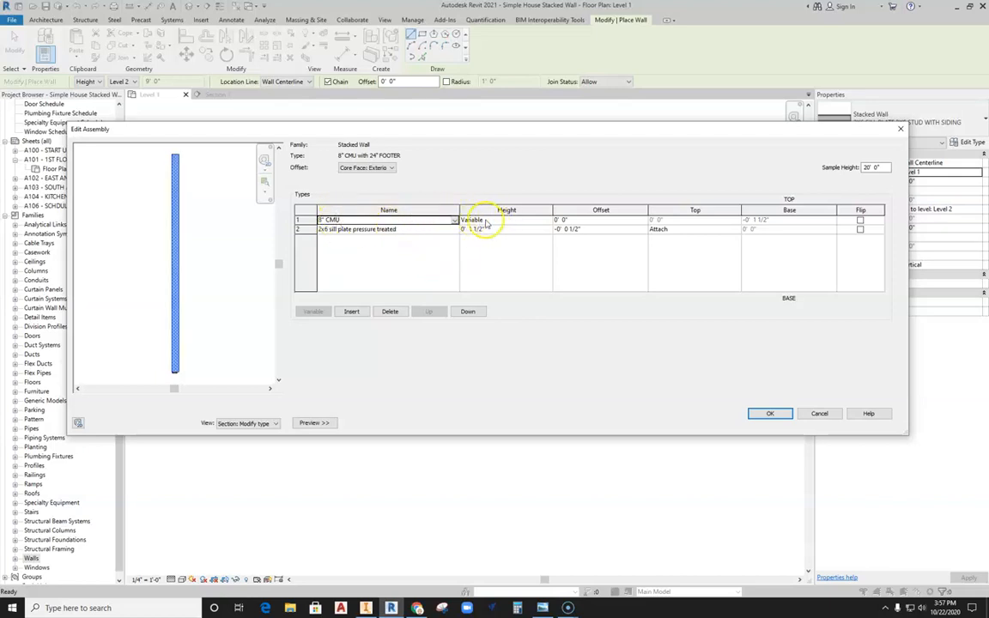
left_click(411, 230)
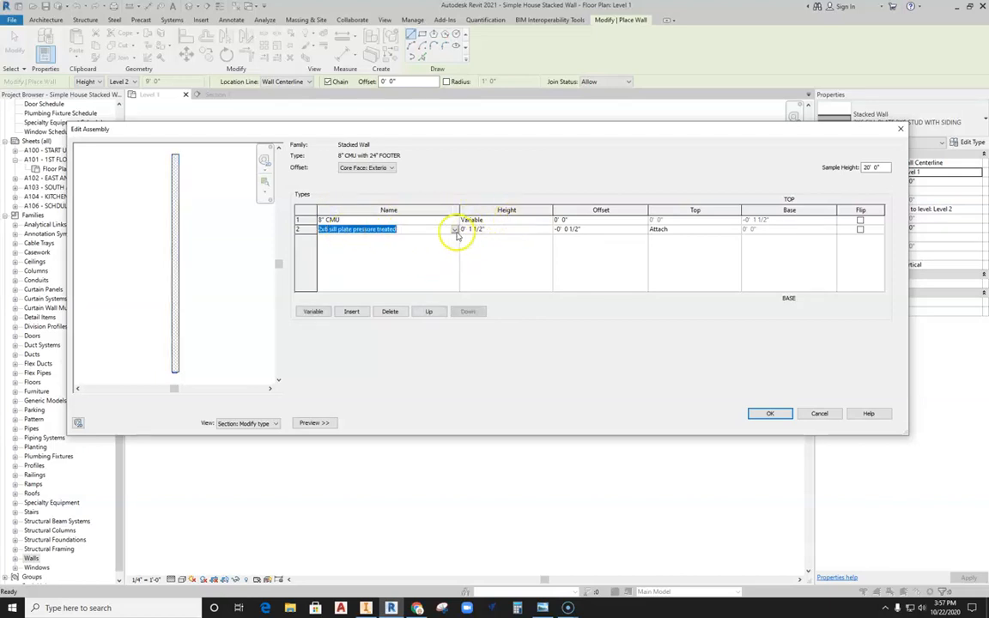
left_click(454, 229)
left_click(352, 237)
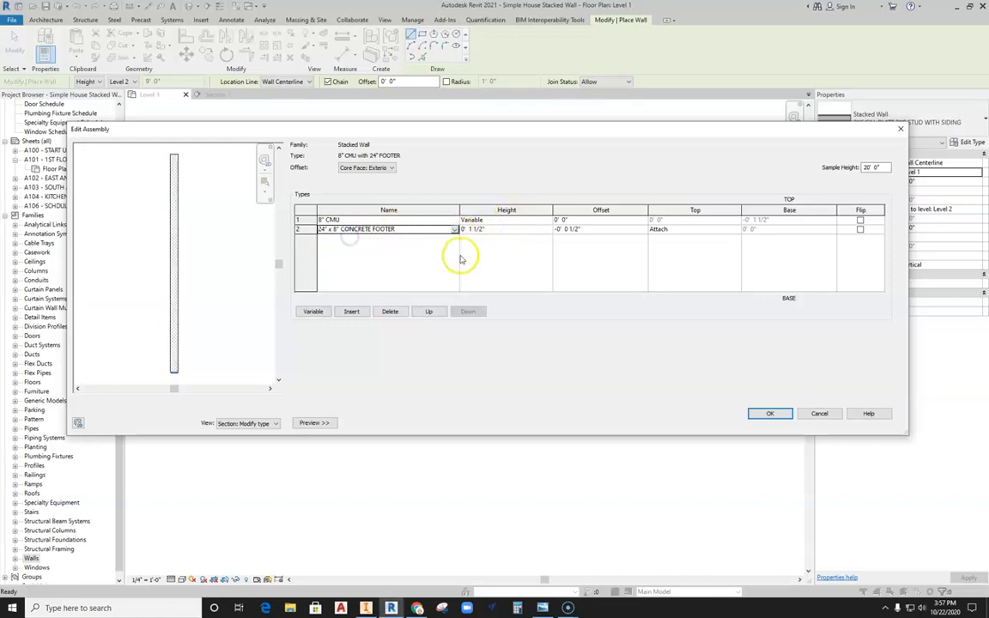
Step: Set the concrete footer's height in the stacked wall to 8" and accept the wall type
left_click(493, 230)
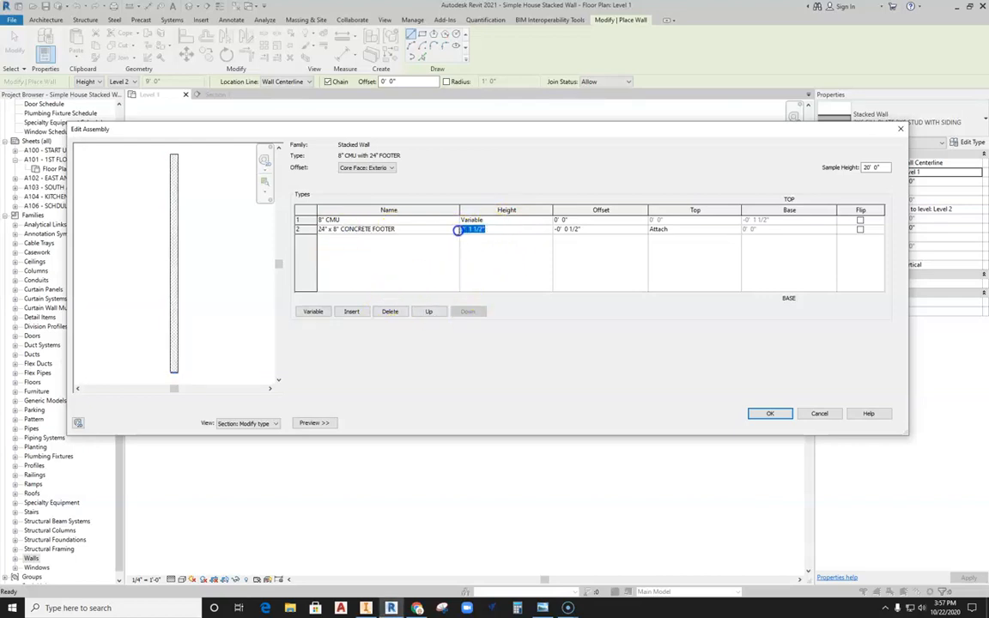
left_click(503, 266)
left_click(193, 342)
scroll(191, 342, "up", 3)
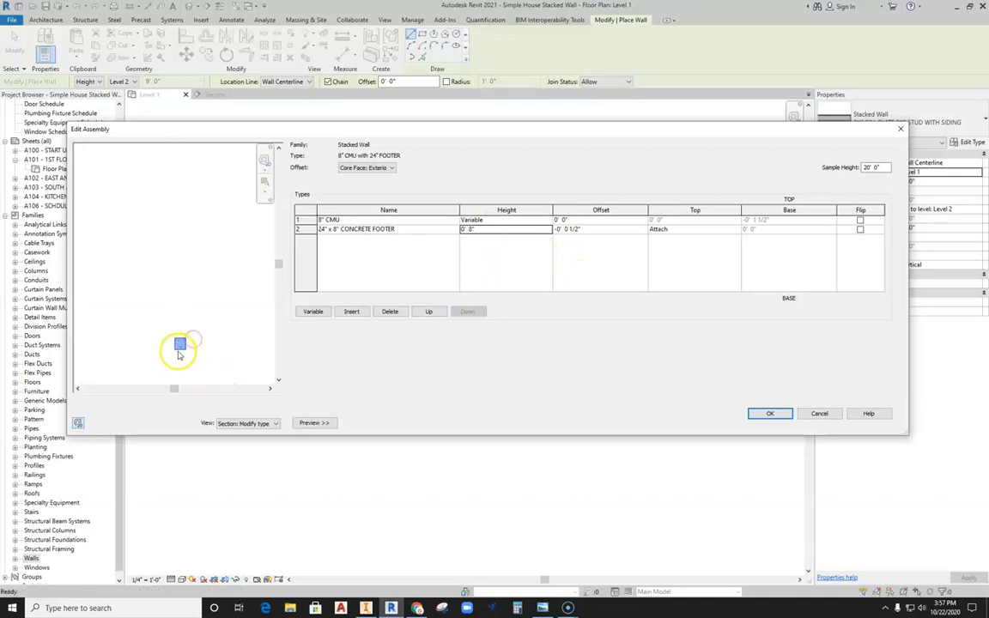
scroll(176, 326, "up", 3)
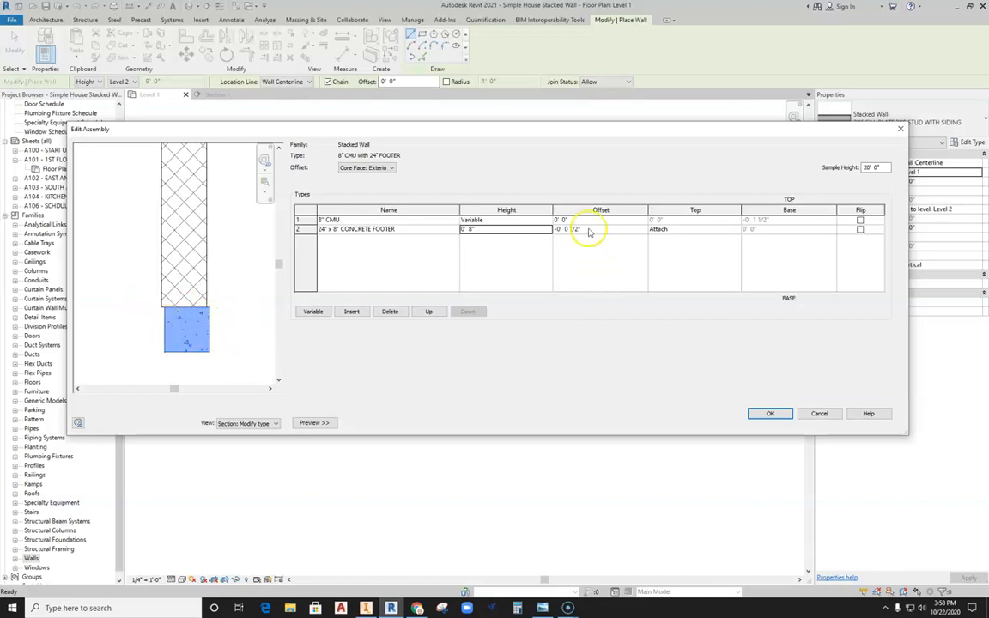
left_click(776, 415)
left_click(777, 422)
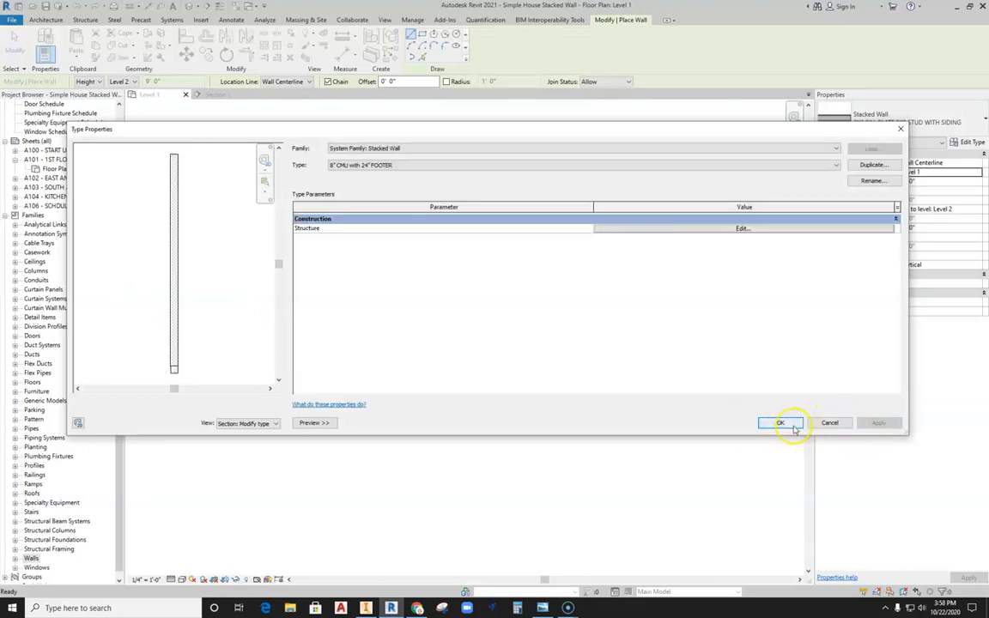
Step: Set the structure layer thickness of the basic wall type 24" x 8" CONCRETE FOOTER to 24" and accept the type
left_click(943, 116)
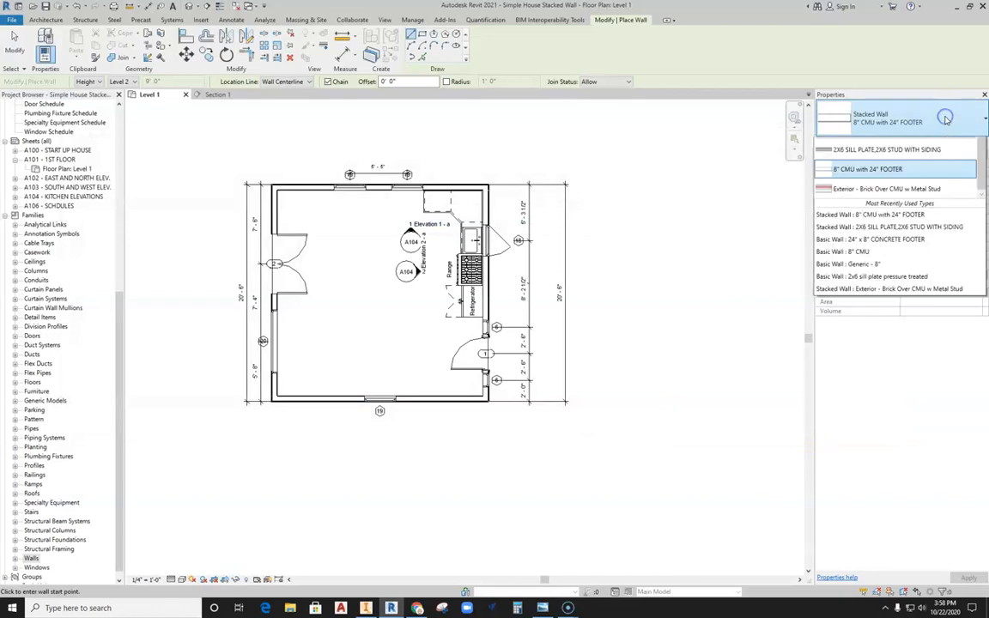
scroll(919, 270, "up", 2)
scroll(912, 262, "up", 2)
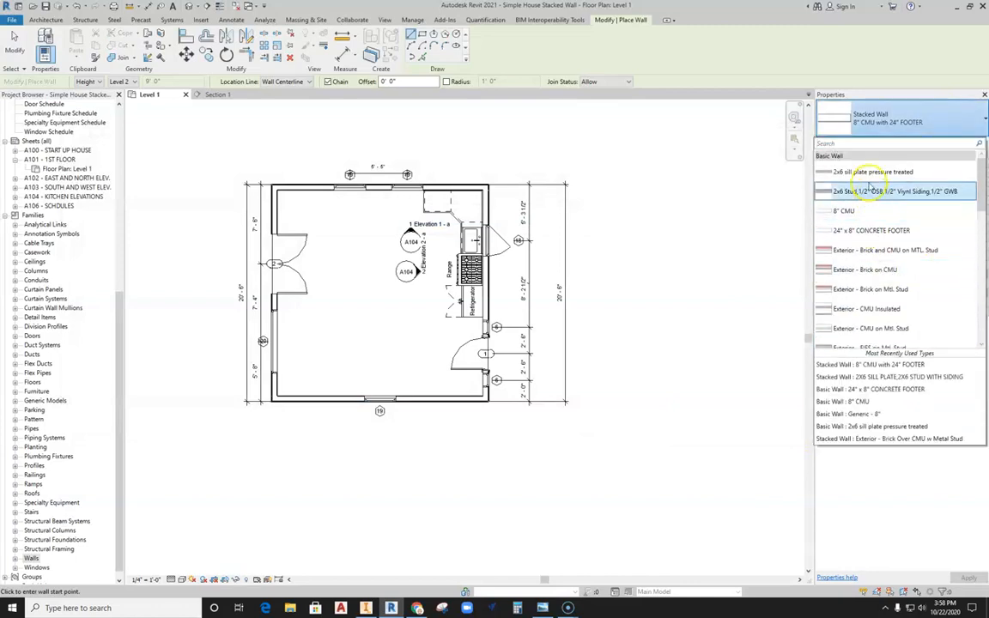
left_click(823, 232)
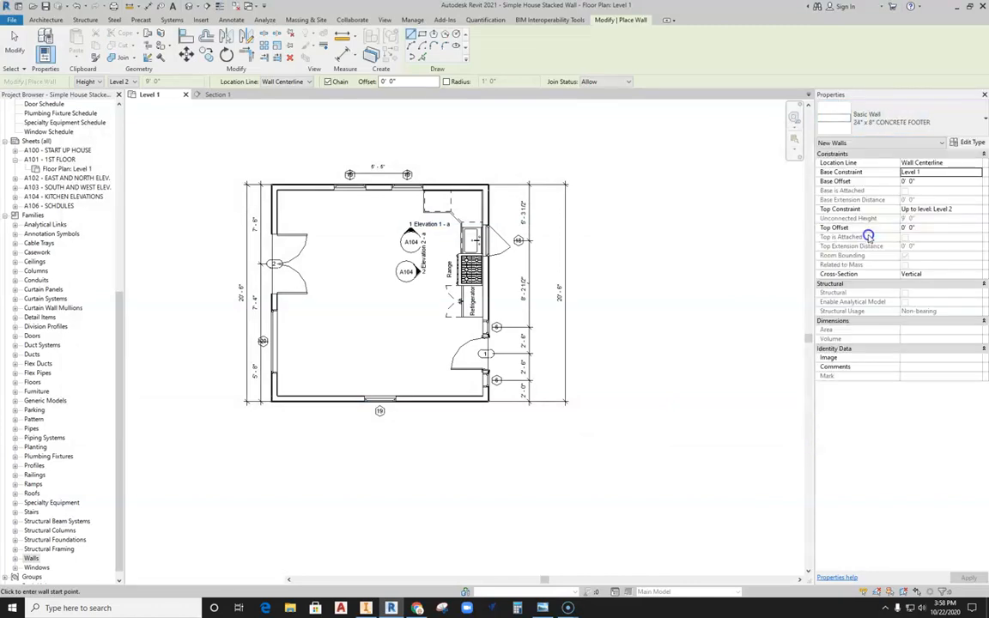
left_click(968, 142)
left_click(663, 229)
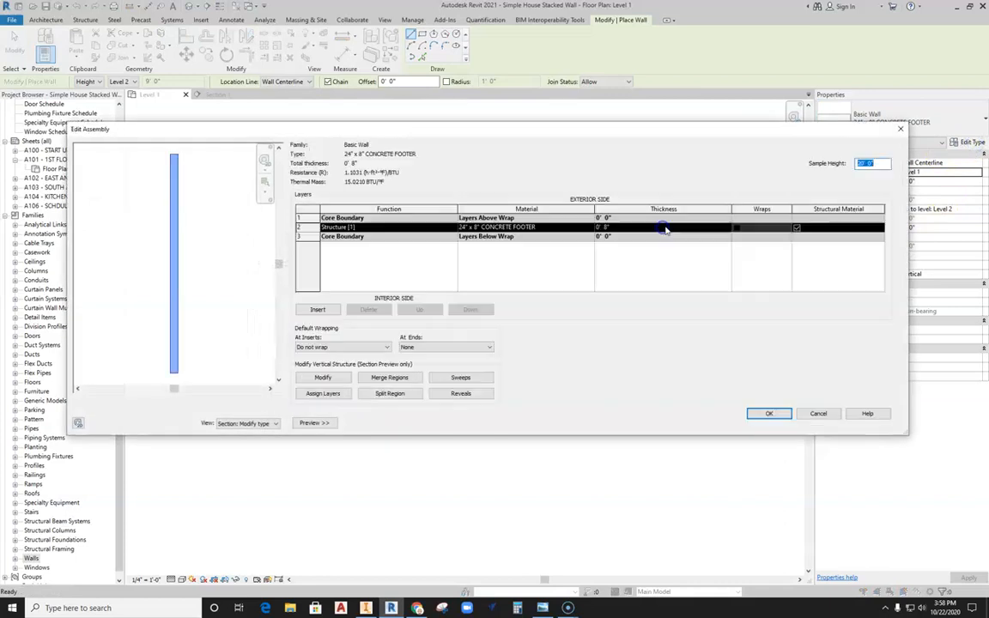
left_click(622, 226)
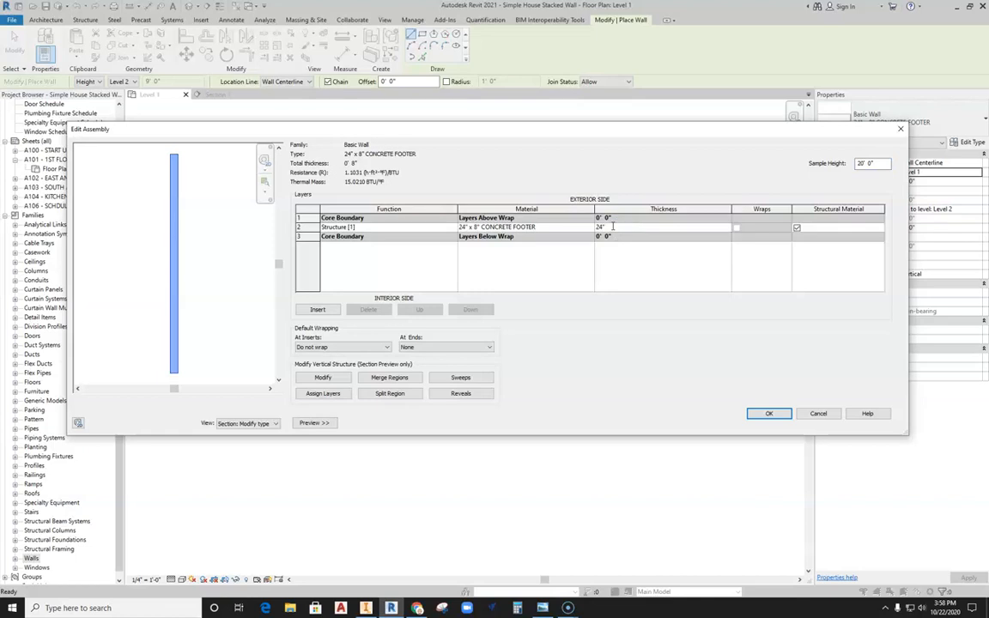
left_click(624, 261)
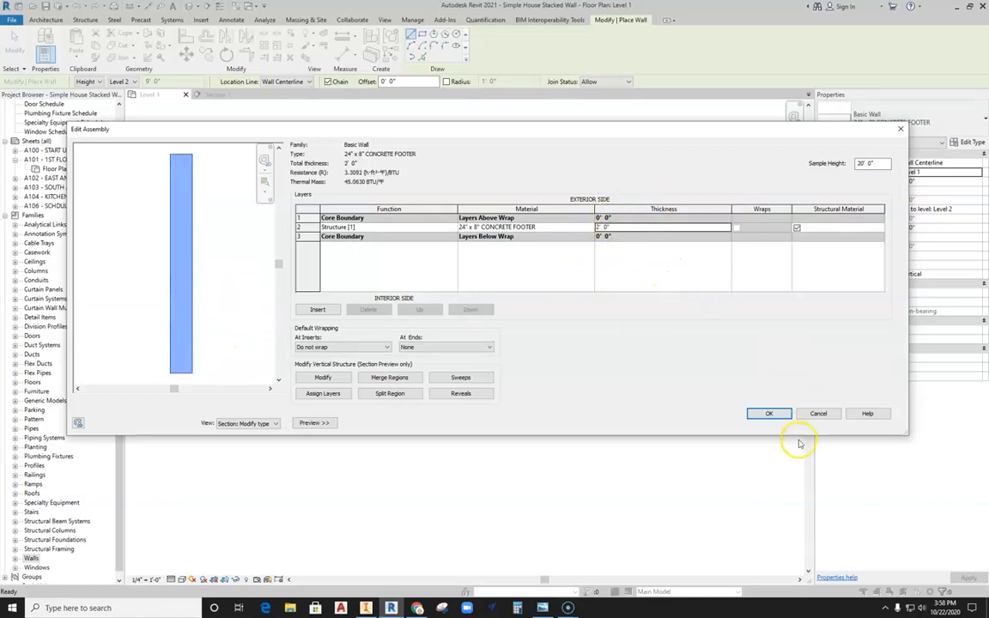
left_click(771, 415)
left_click(777, 422)
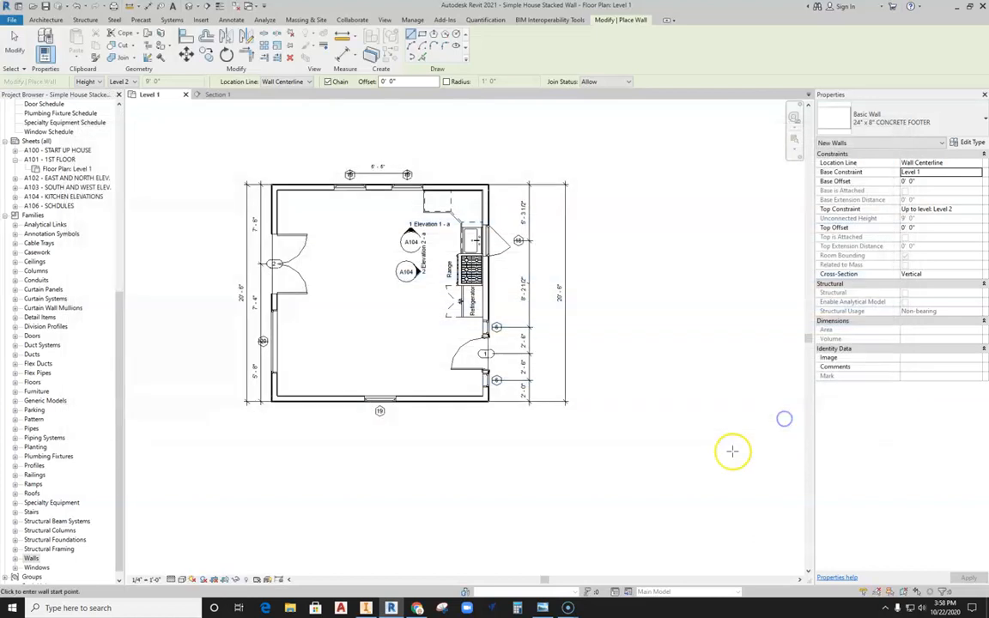
Step: Reopen the structure of the stacked wall 8" CMU with 24" FOOTER and set the footer's offset to 0
left_click(900, 130)
scroll(912, 206, "down", 10)
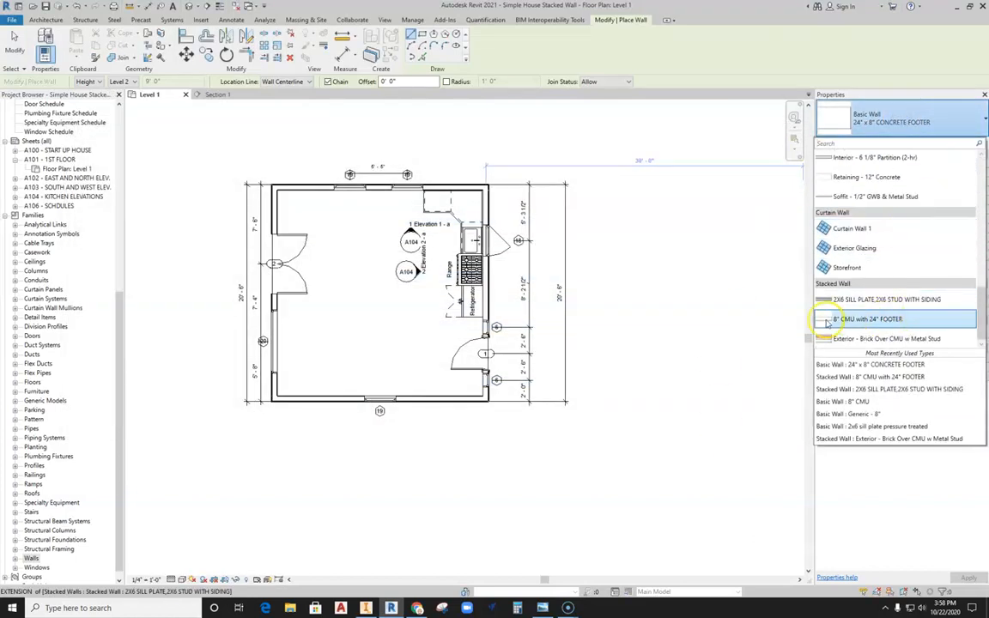
left_click(893, 319)
left_click(972, 142)
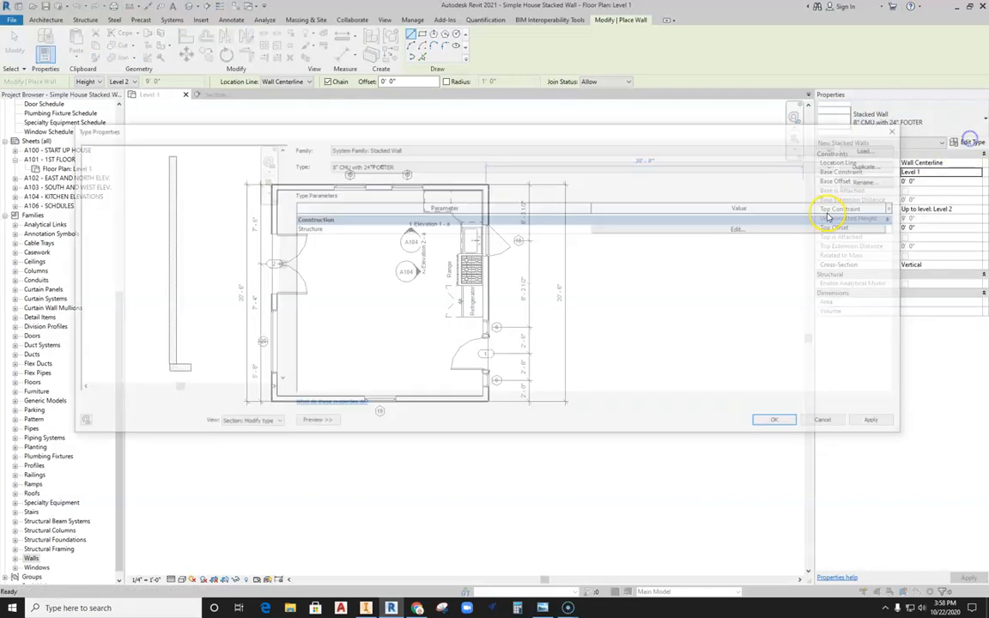
left_click(657, 229)
scroll(166, 348, "up", 5)
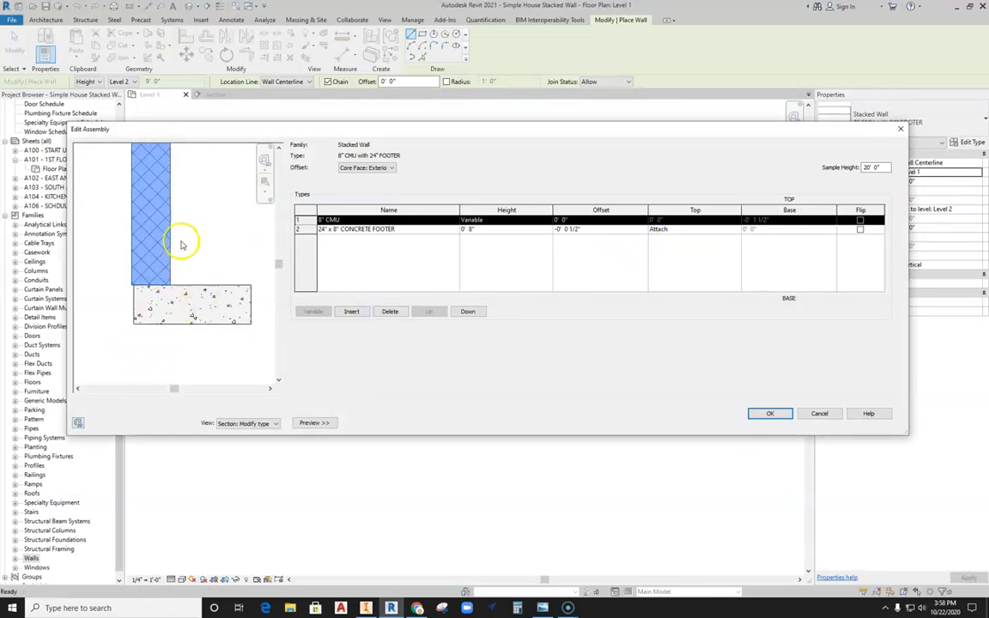
scroll(172, 264, "down", 2)
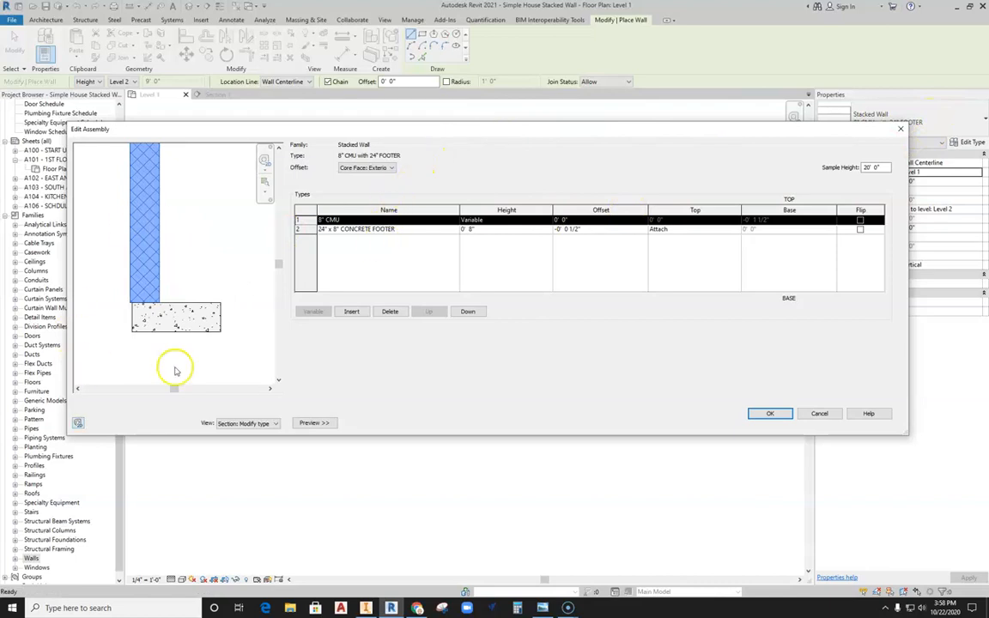
left_click(588, 229)
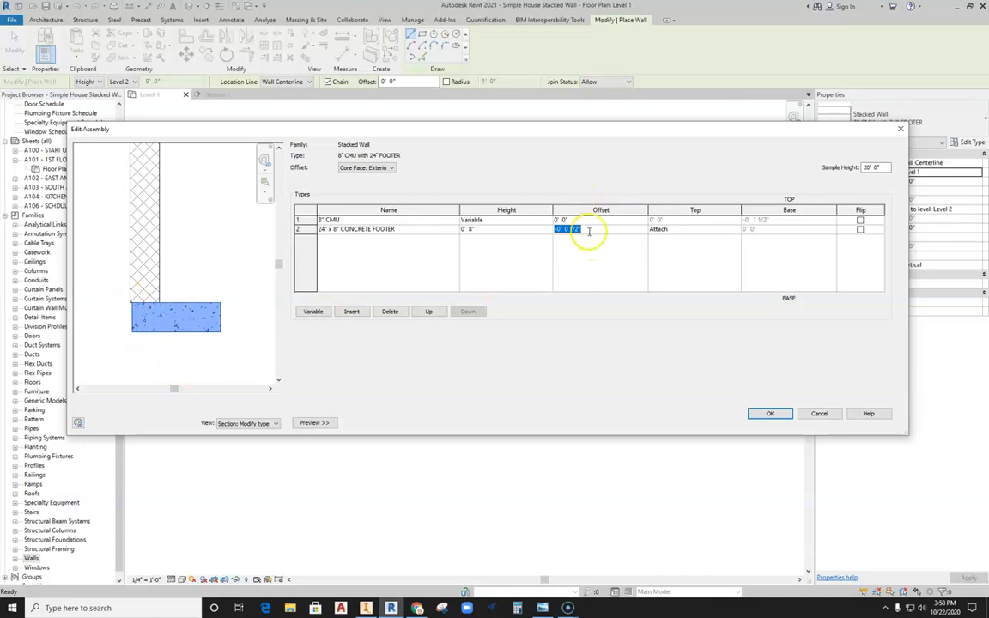
type("0")
key("Return")
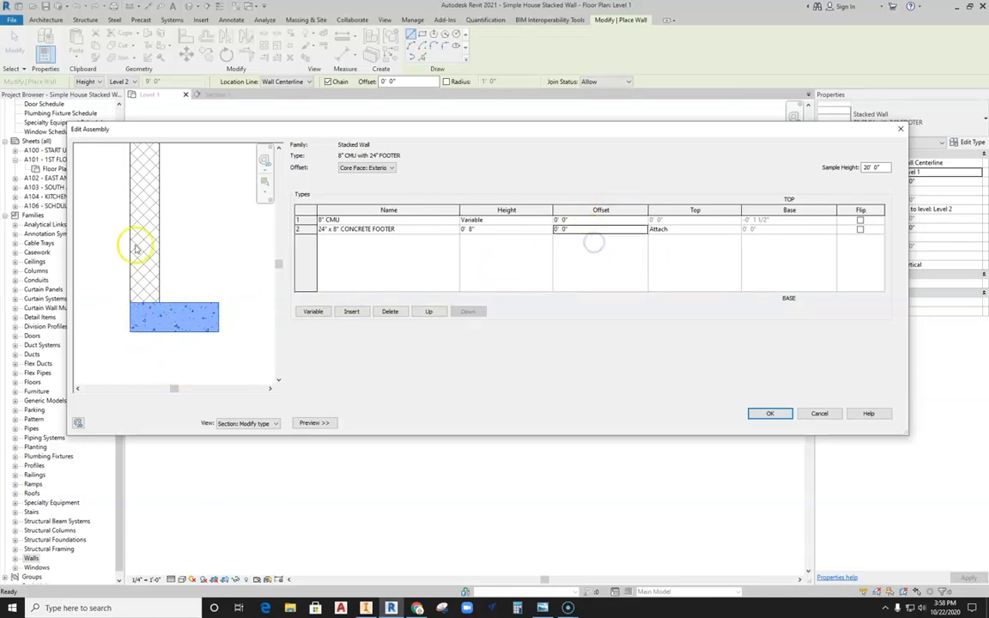
Step: Keep Core Face: Exterior as the stacked wall's offset reference and set the concrete footer's offset to 8"
left_click(395, 168)
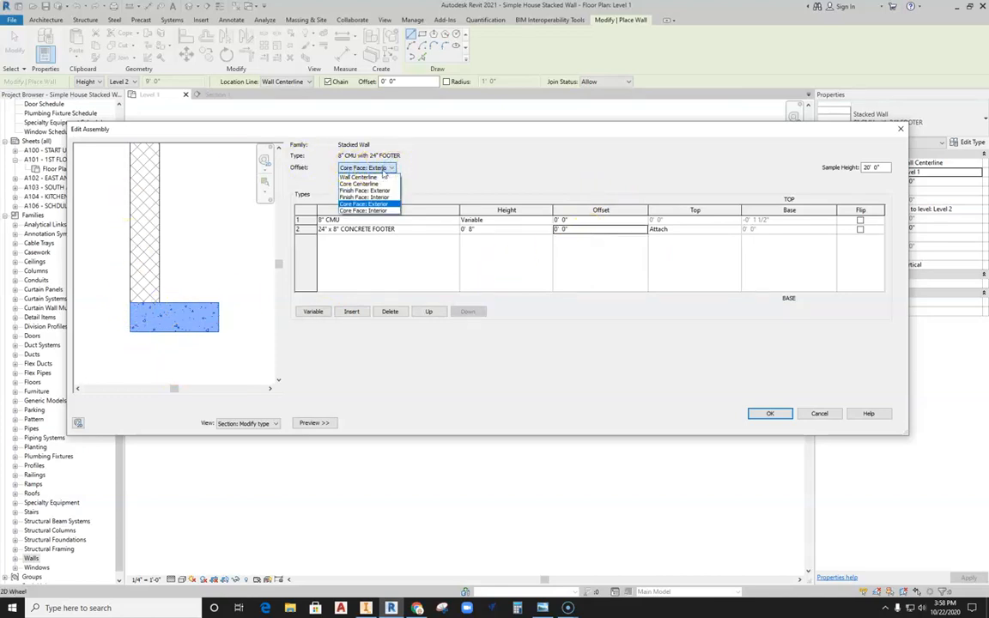
left_click(387, 204)
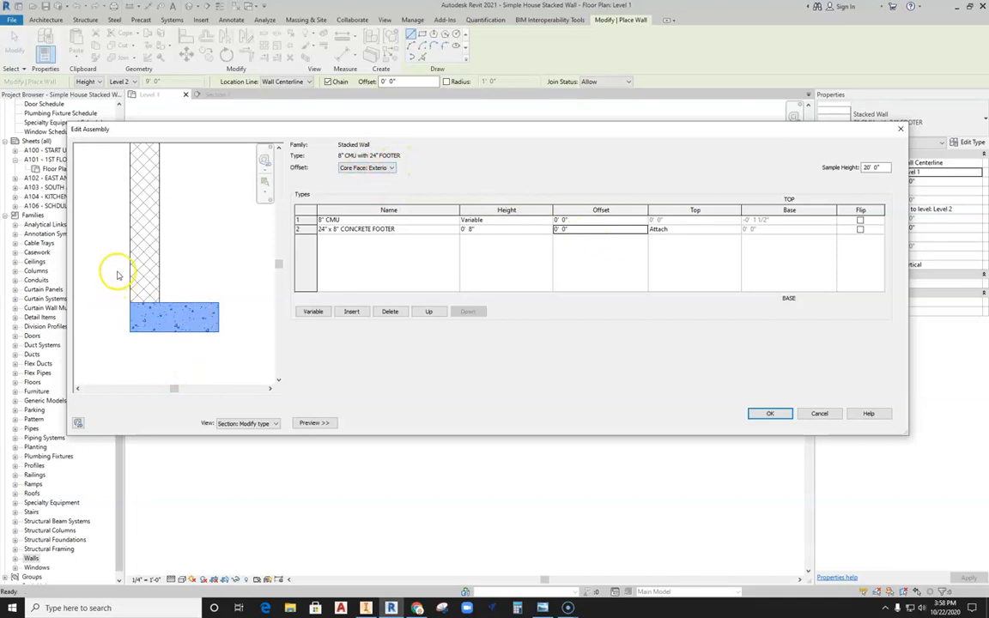
left_click(562, 229)
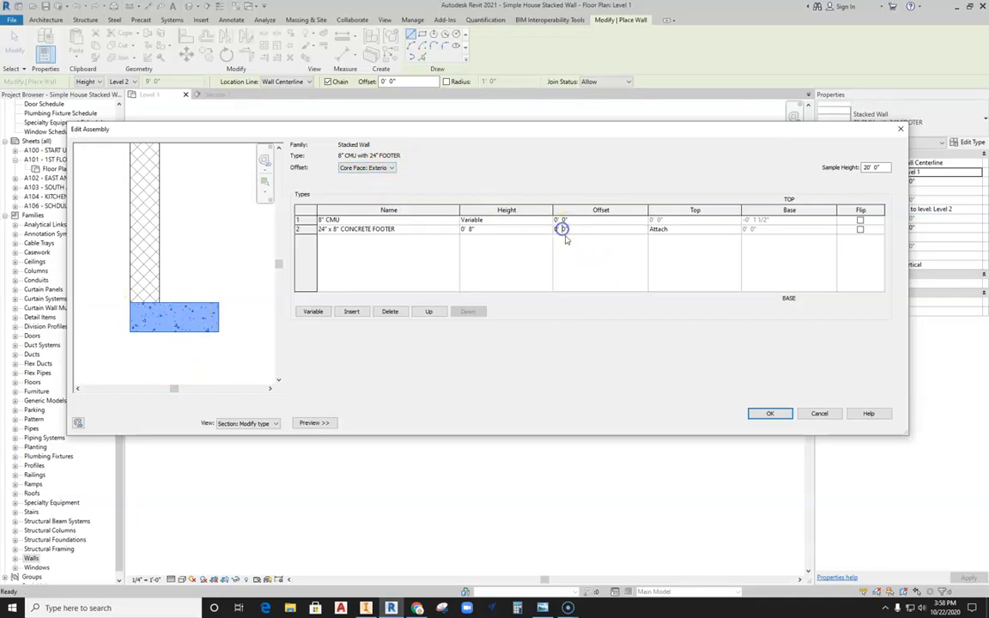
left_click(198, 309)
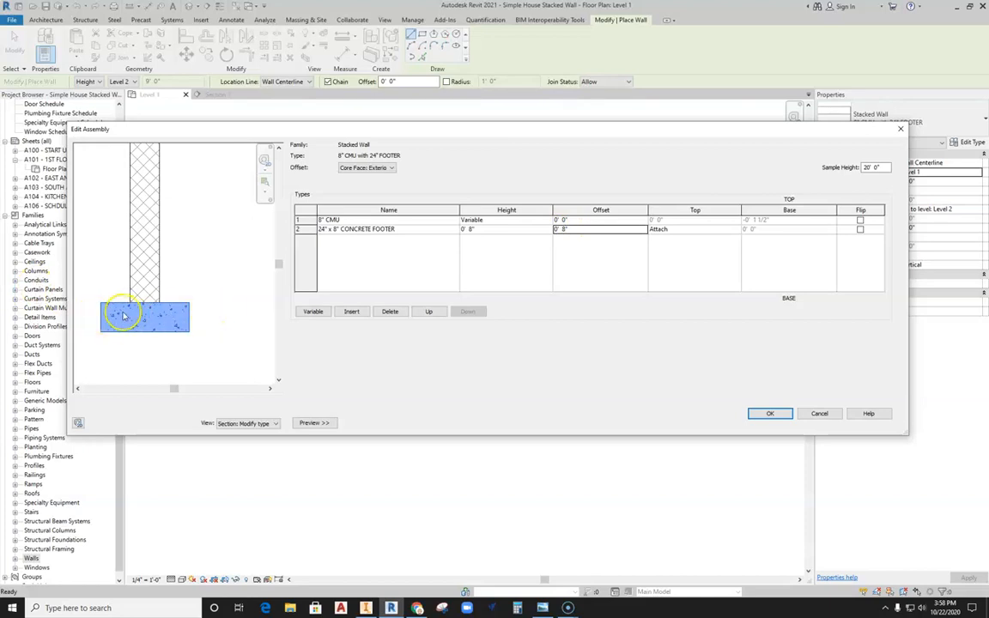
scroll(146, 319, "down", 2)
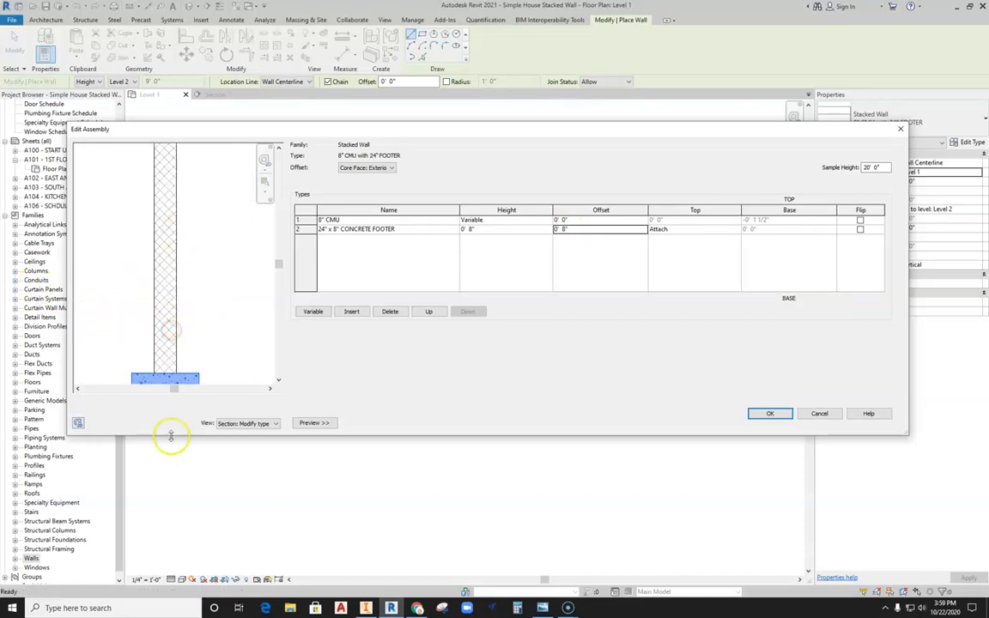
scroll(174, 301, "down", 1)
middle_click_drag(177, 301, 201, 269)
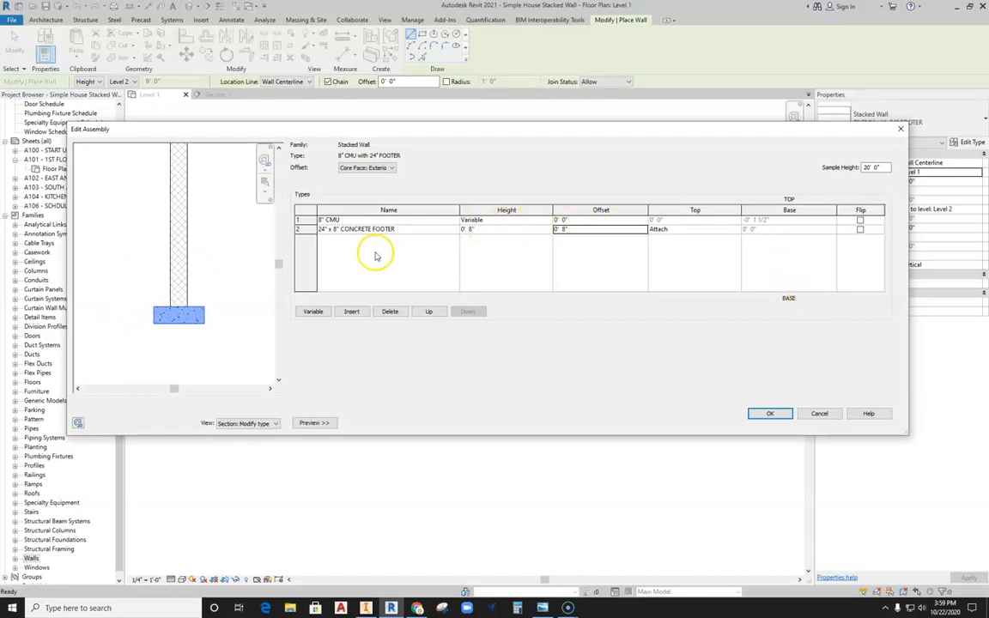
Step: Accept the assembly and type changes of the stacked wall 8" CMU with 24" FOOTER
left_click(772, 414)
left_click(780, 421)
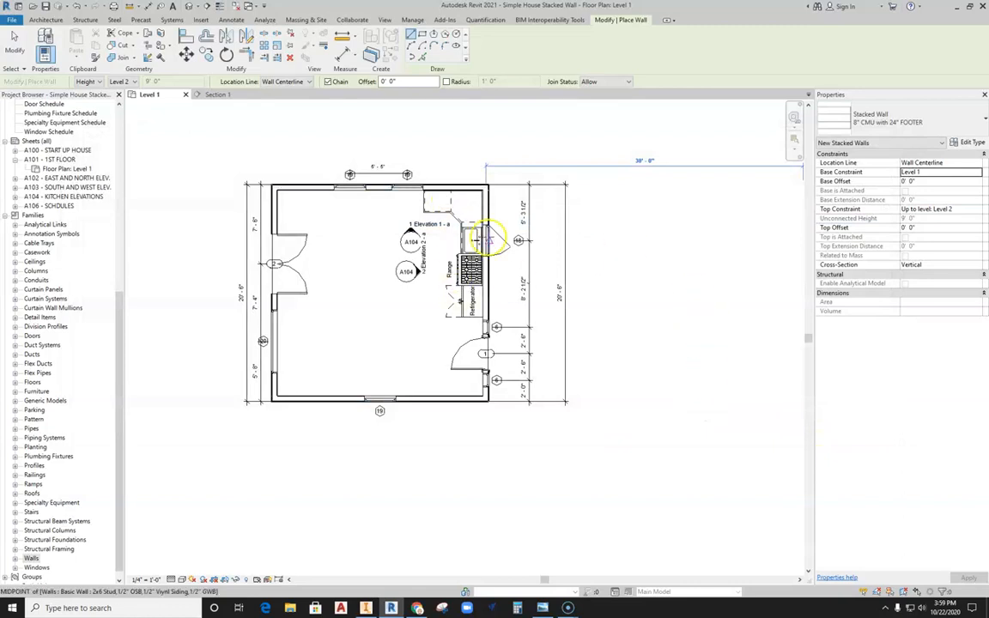
Step: Set the new stacked wall's base constraint to BO FOOTER and its top constraint to Up to level: T.O. Foundation
scroll(596, 232, "up", 2)
middle_click_drag(592, 290, 672, 287)
scroll(585, 208, "up", 6)
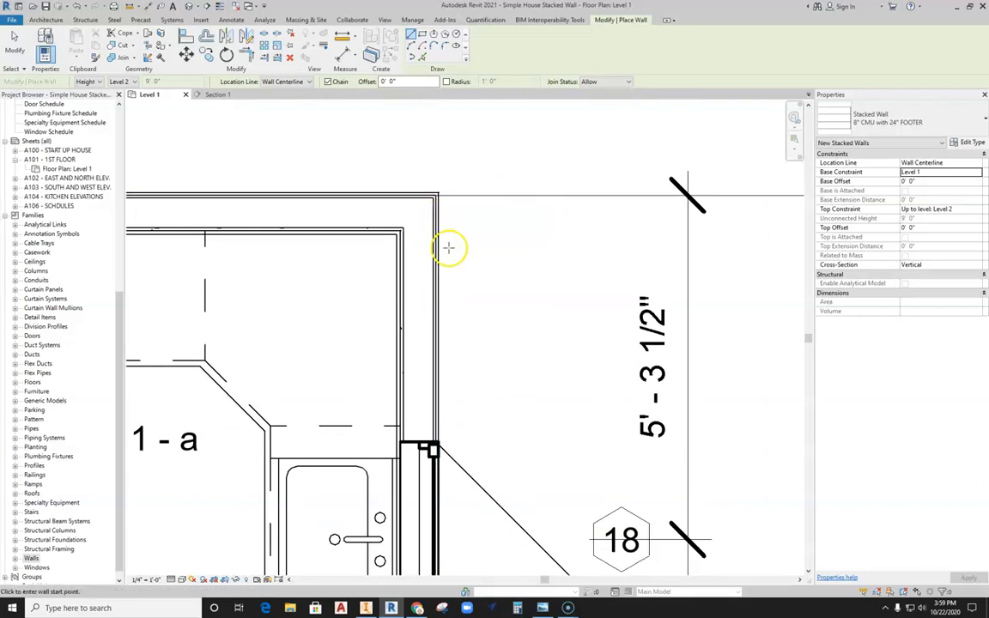
scroll(449, 248, "down", 4)
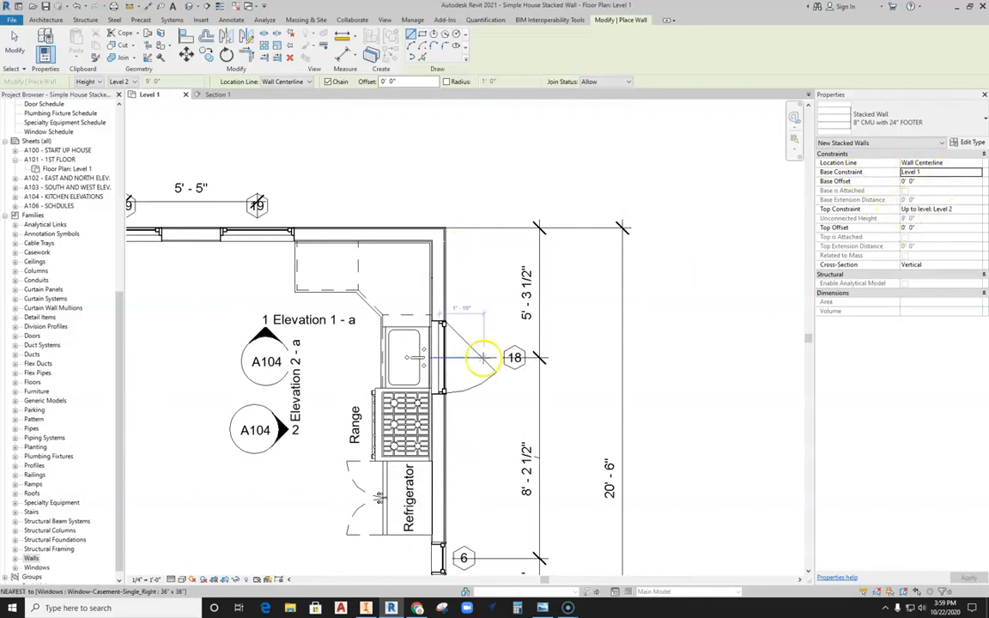
left_click(940, 171)
left_click(976, 172)
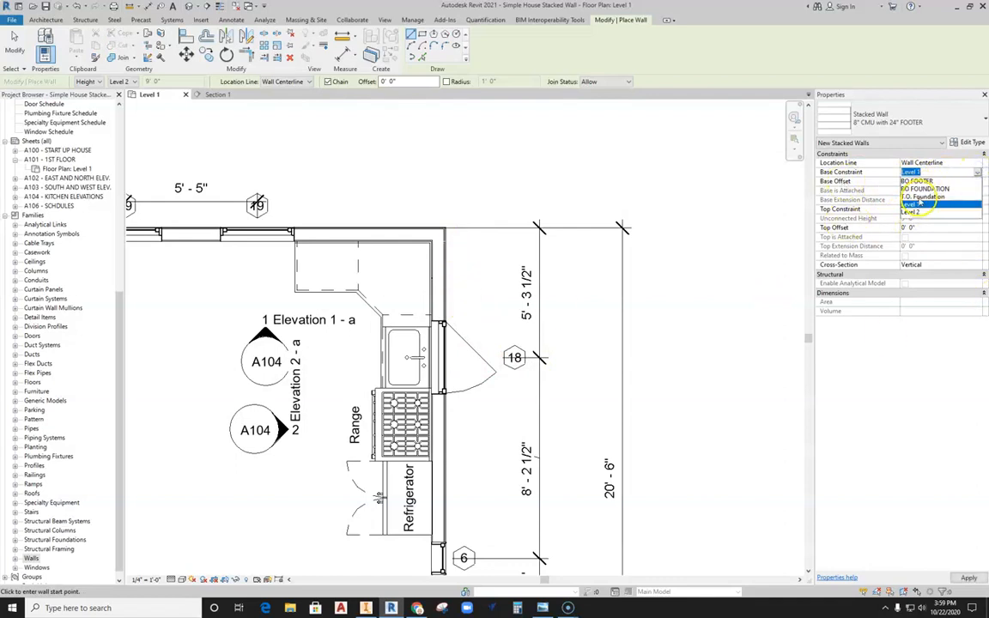
left_click(918, 180)
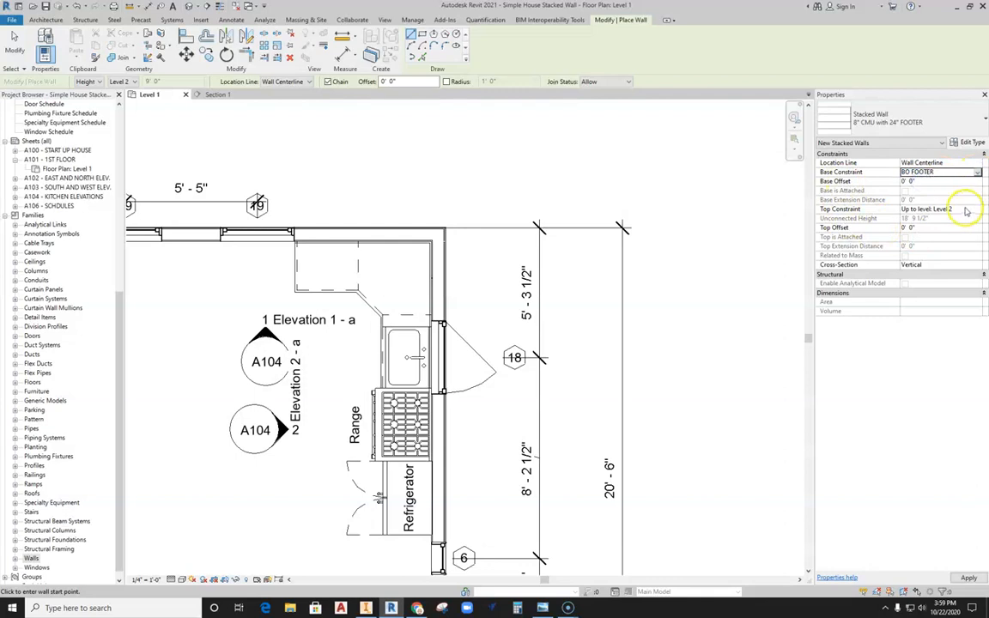
left_click(941, 208)
left_click(979, 209)
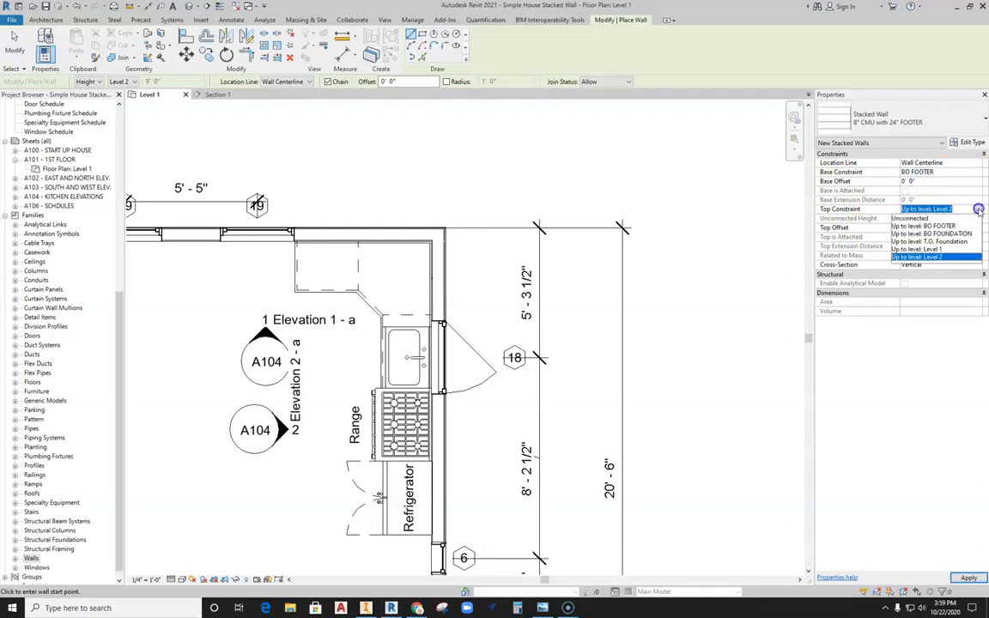
left_click(932, 241)
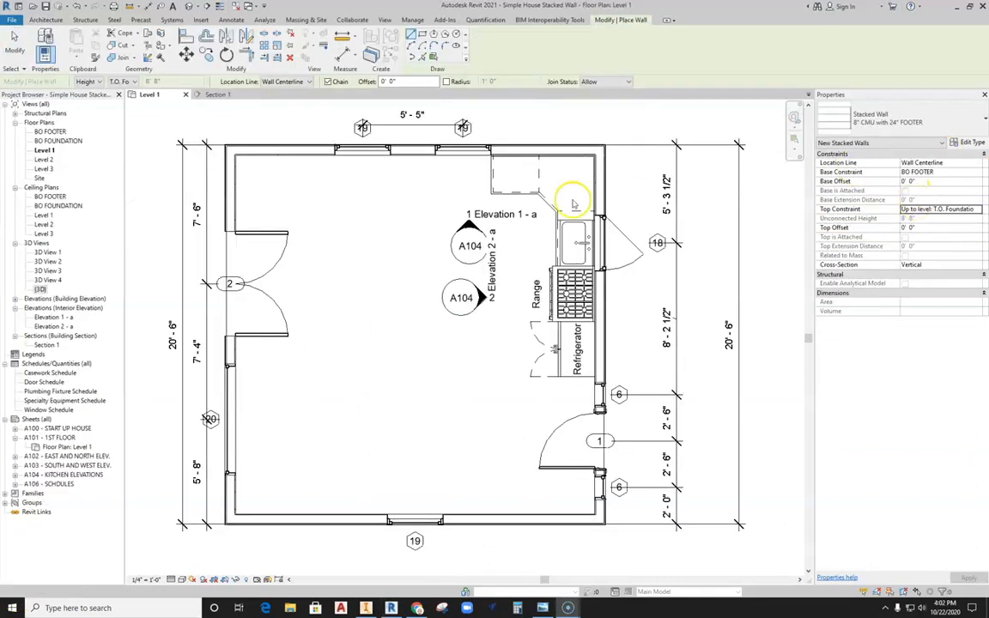
Step: Set the location line of the new stacked wall to Core Face: Exterior
left_click(921, 162)
left_click(976, 164)
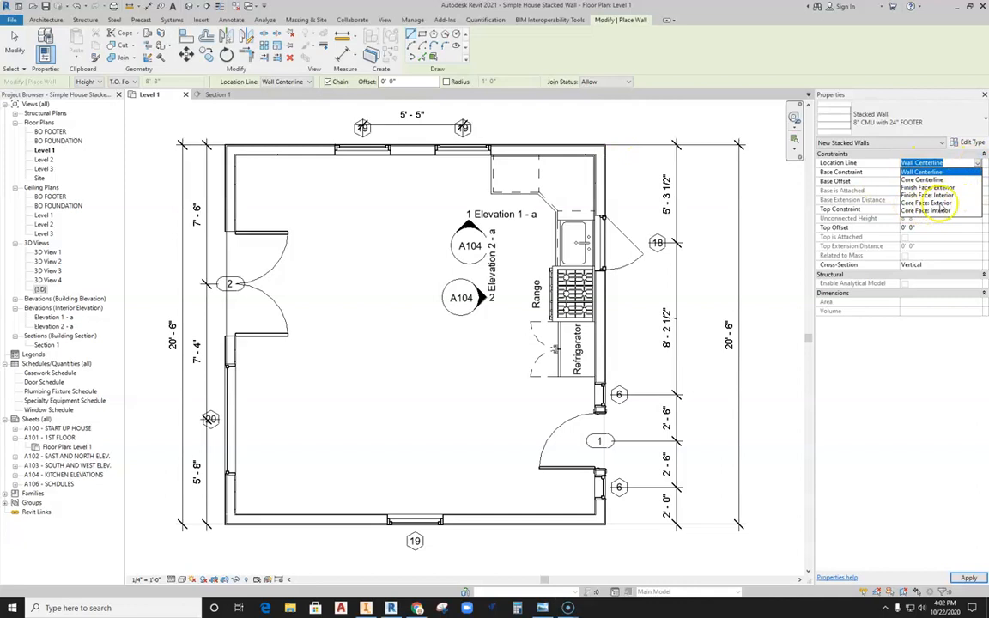
left_click(940, 204)
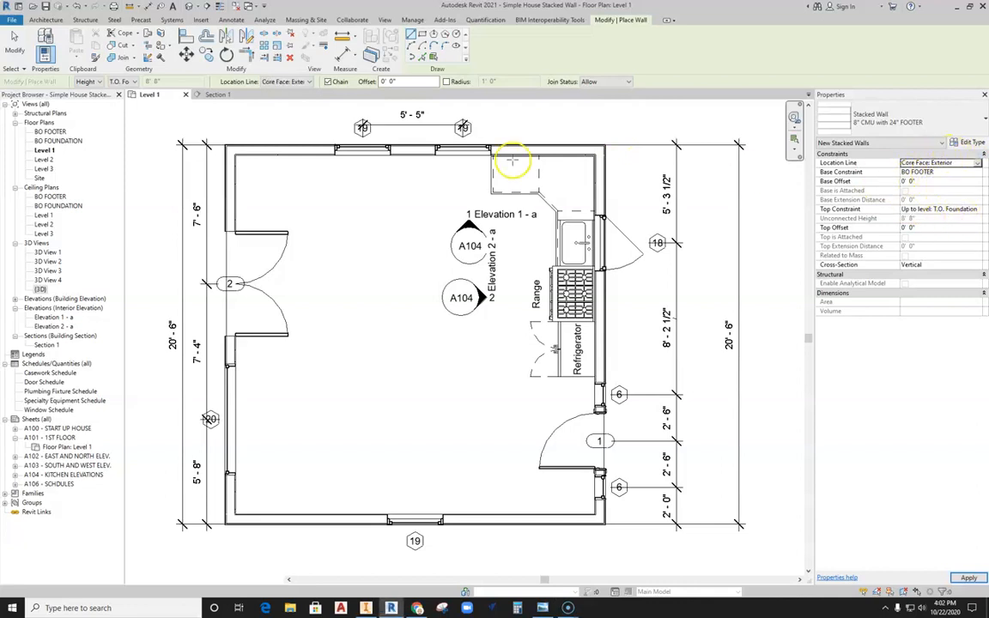
Step: Draw the east foundation wall along the existing wall's exterior core face, from the plan's upper-right corner to its lower-right corner
scroll(601, 148, "up", 5)
scroll(646, 169, "up", 3)
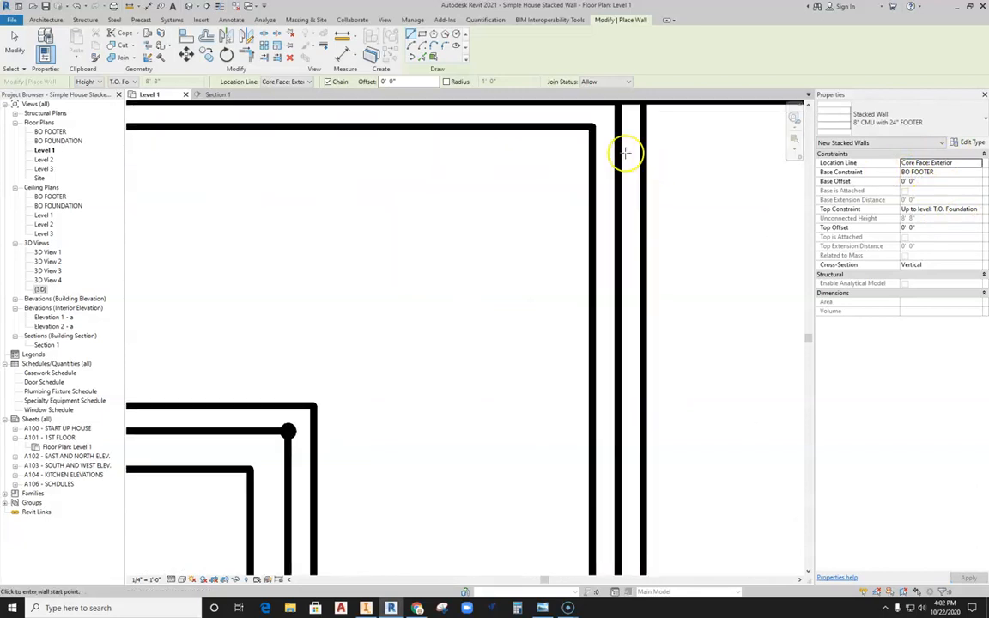
scroll(584, 159, "down", 2)
middle_click_drag(514, 282, 536, 261)
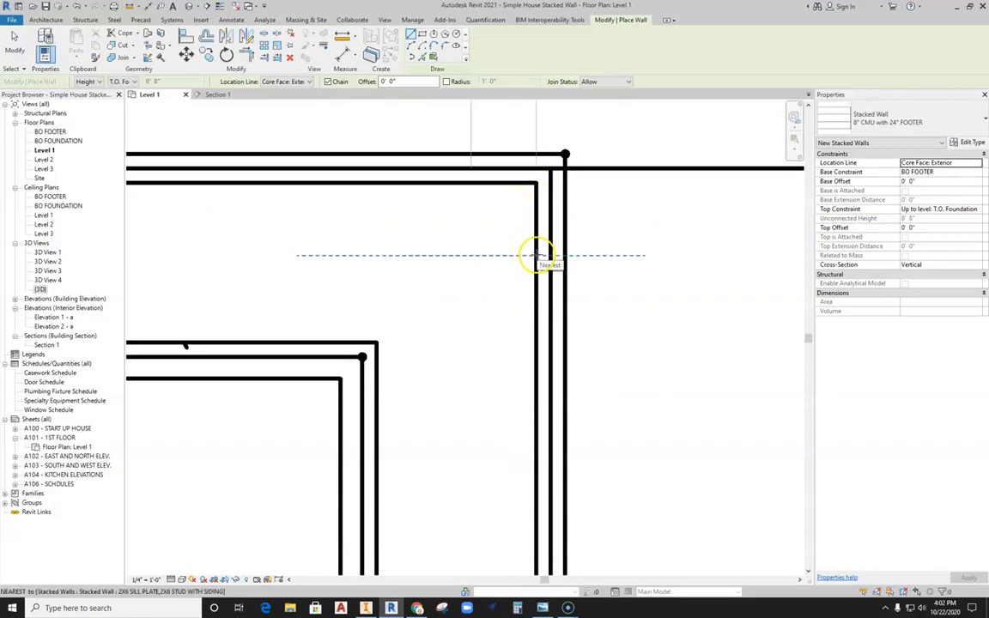
scroll(535, 255, "up", 5)
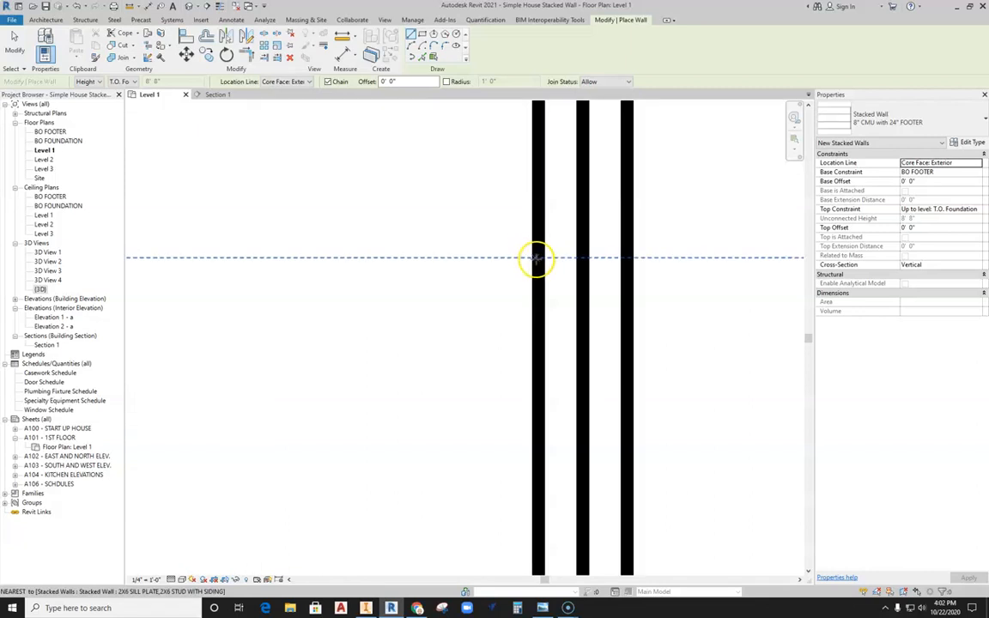
scroll(536, 258, "down", 5)
scroll(523, 470, "up", 3)
middle_click_drag(523, 470, 635, 346)
scroll(632, 413, "up", 6)
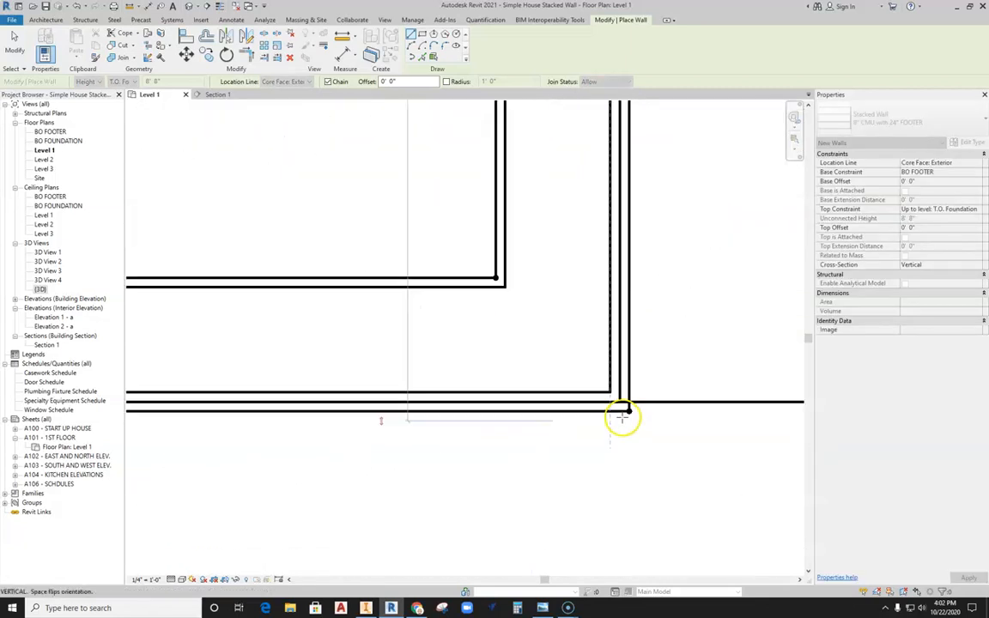
left_click(609, 359)
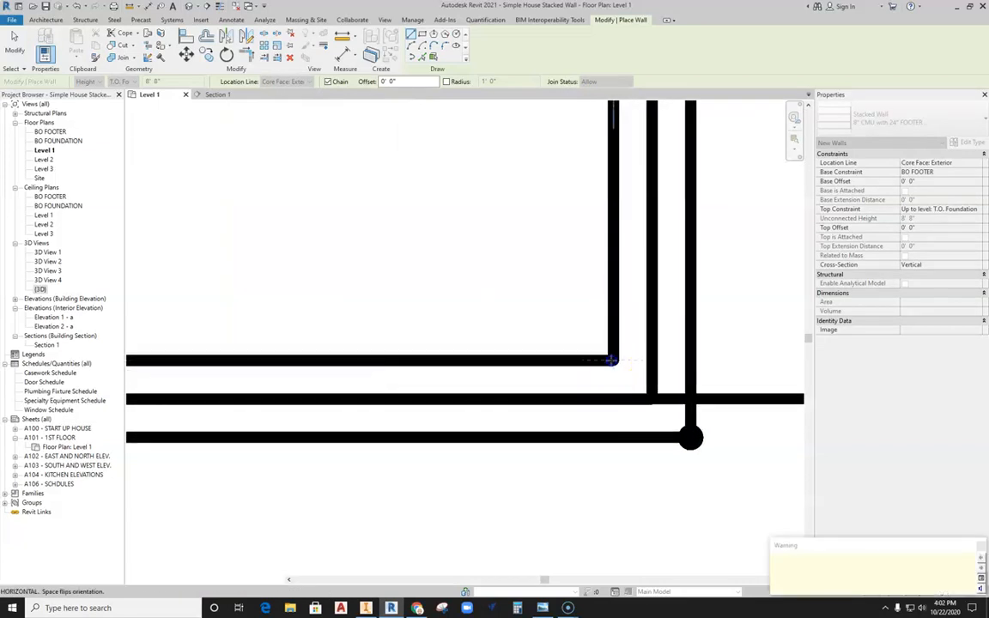
Step: Continue the foundation wall chain along the south wall's exterior core face to the plan's lower-left corner
scroll(505, 359, "down", 3)
scroll(505, 359, "down", 3)
middle_click_drag(364, 360, 619, 360)
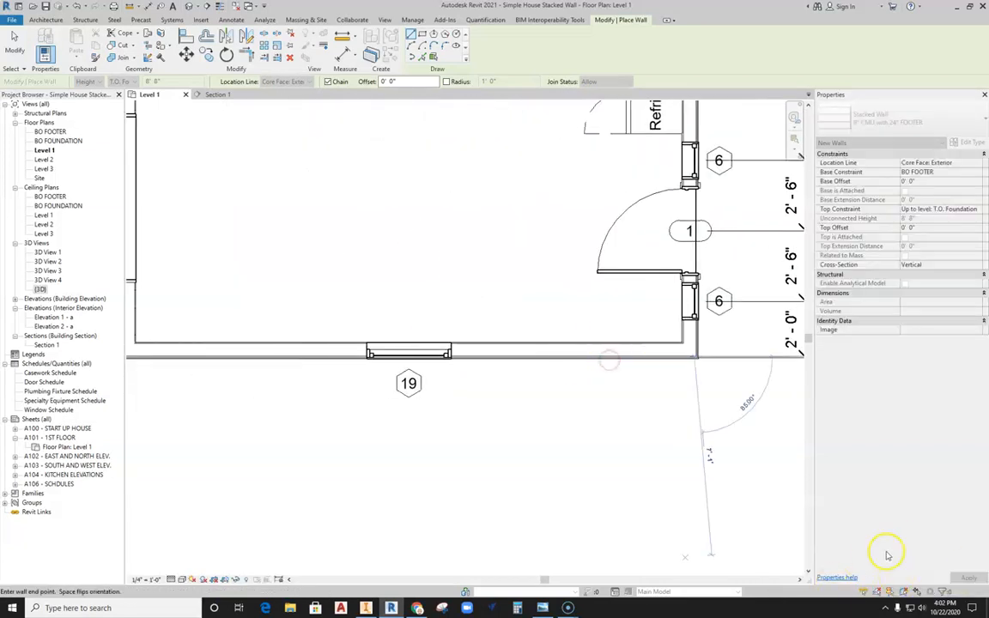
scroll(313, 380, "down", 3)
scroll(327, 382, "up", 6)
scroll(314, 386, "up", 4)
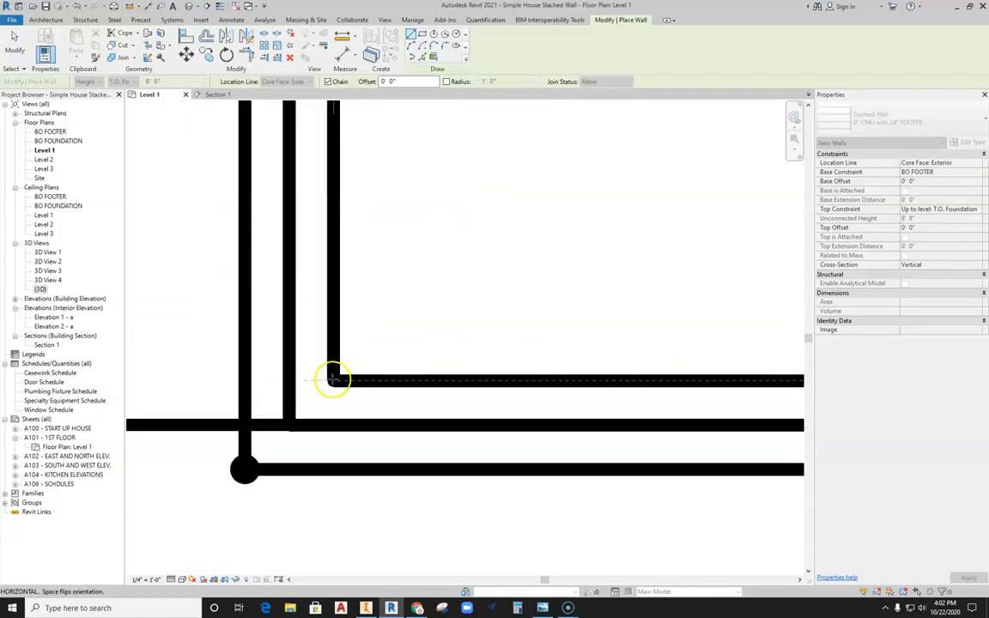
Step: Continue the foundation wall chain along the west wall's exterior core face to the plan's upper-left corner
scroll(334, 380, "down", 3)
scroll(386, 287, "up", 5)
middle_click_drag(365, 197, 350, 354)
scroll(334, 335, "up", 8)
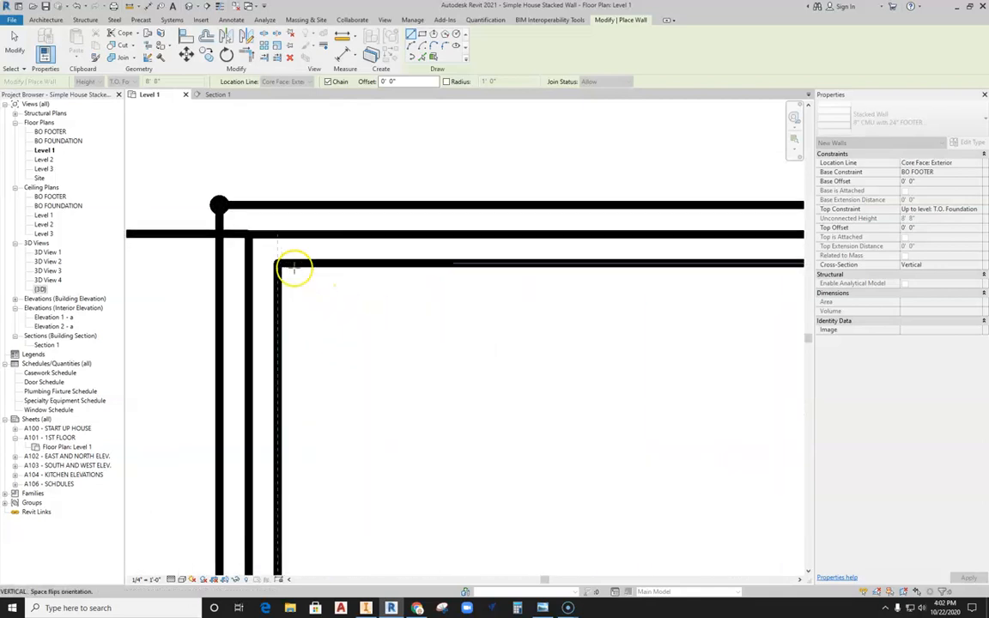
scroll(284, 271, "up", 3)
scroll(275, 249, "down", 5)
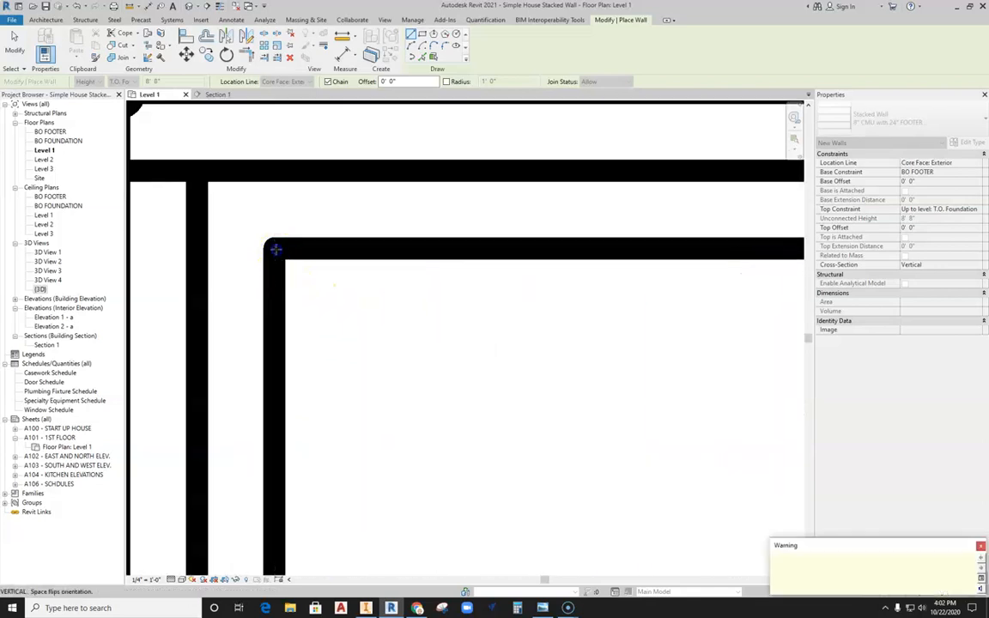
Step: Close the foundation wall chain along the north wall back to the starting corner and finish placing walls
scroll(500, 286, "up", 5)
middle_click_drag(500, 285, 195, 265)
scroll(662, 276, "down", 3)
middle_click_drag(662, 275, 319, 284)
scroll(455, 273, "up", 4)
scroll(456, 275, "up", 4)
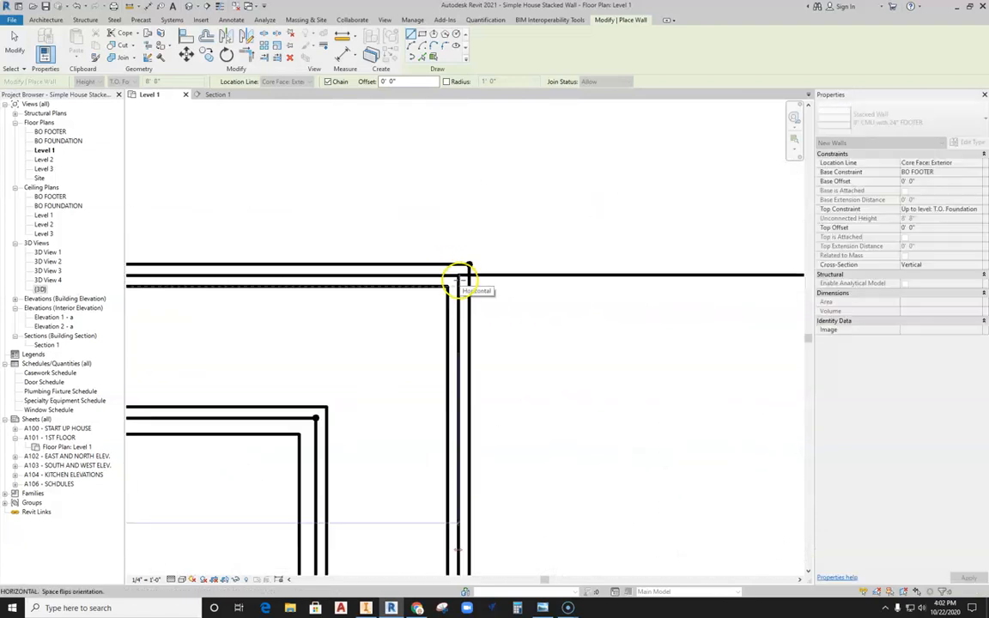
left_click(405, 305)
scroll(452, 332, "up", 5)
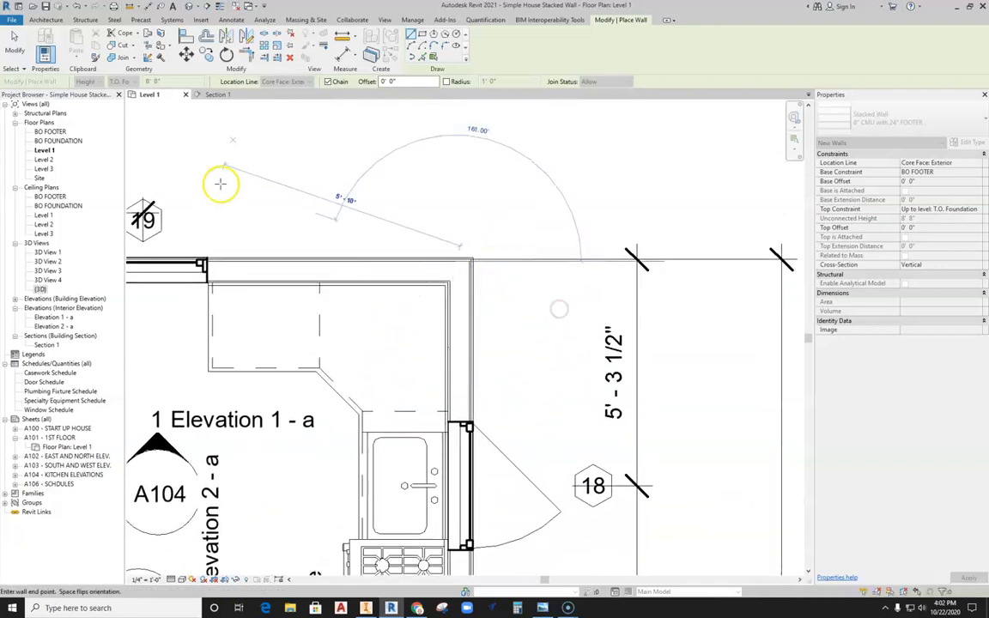
key("Escape")
key("Escape")
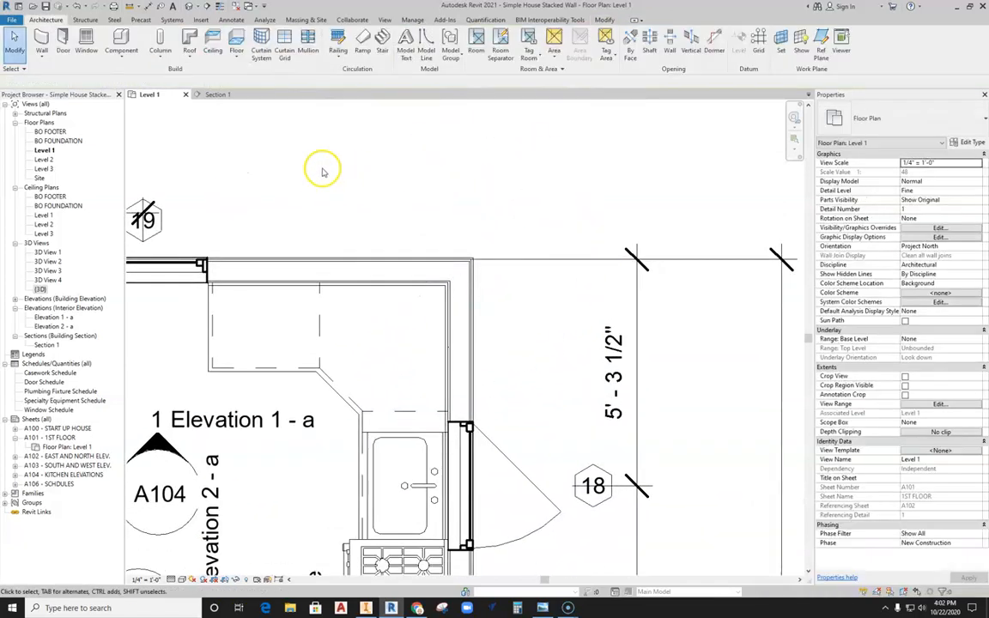
Step: Examine in Section 1 how the CMU foundation wall lines up with the sill plate, floor and upper stacked wall on both sides
left_click(216, 95)
scroll(310, 314, "up", 10)
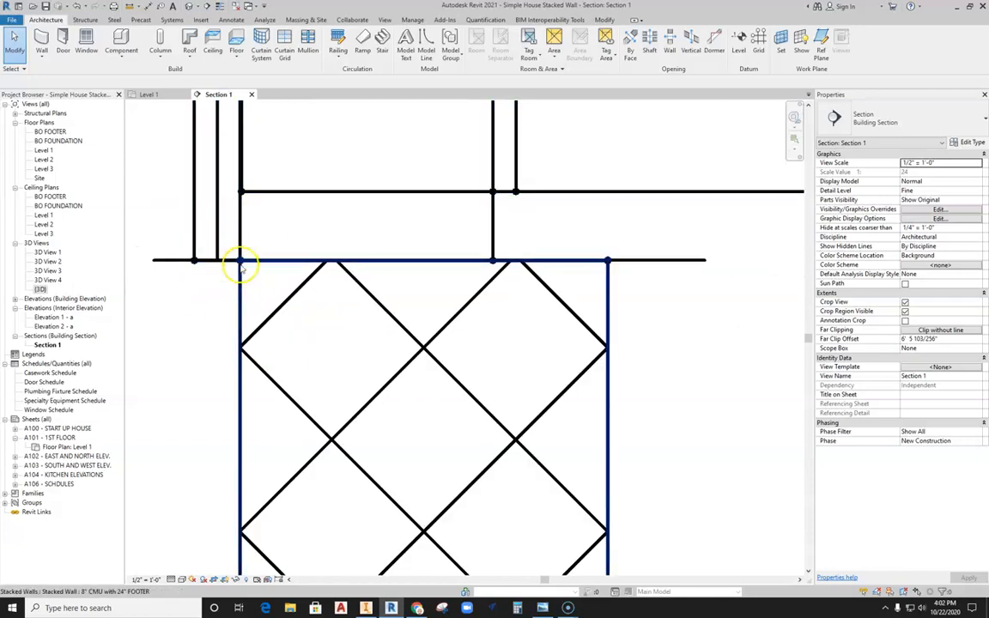
scroll(241, 302, "down", 5)
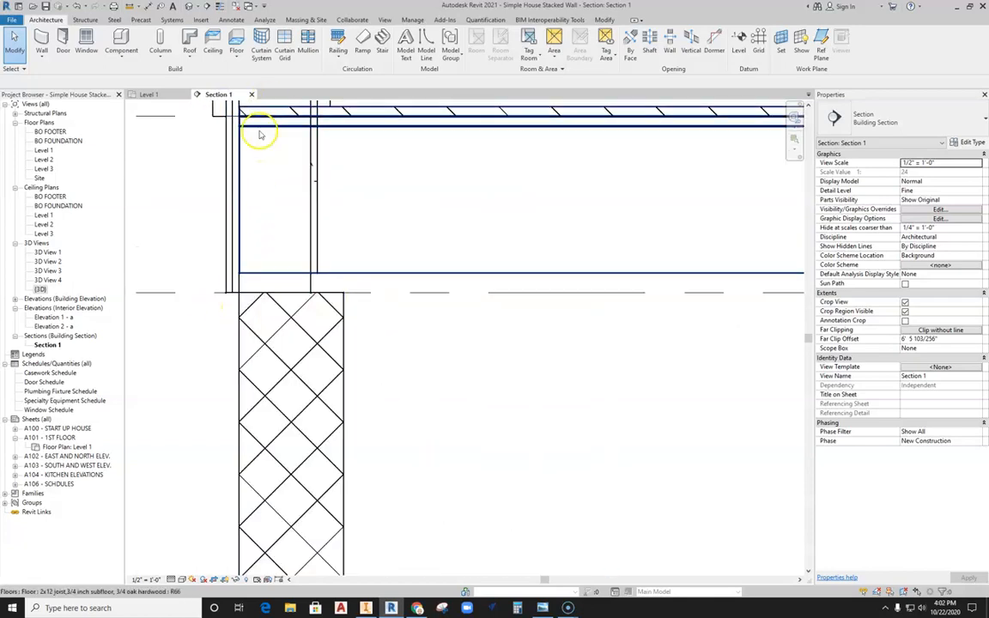
scroll(240, 322, "down", 2)
scroll(413, 391, "down", 5)
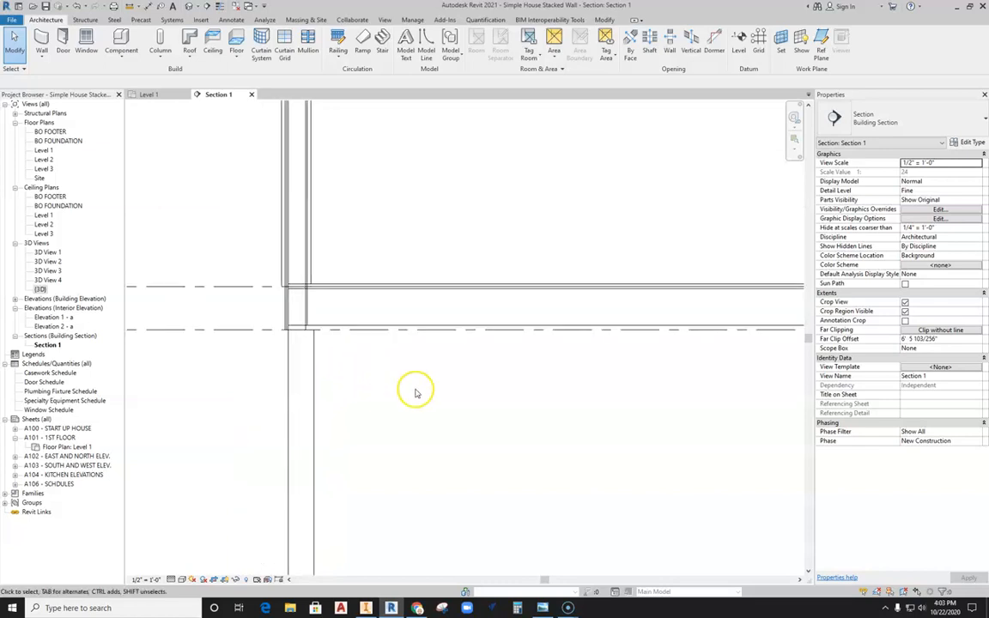
scroll(426, 336, "up", 6)
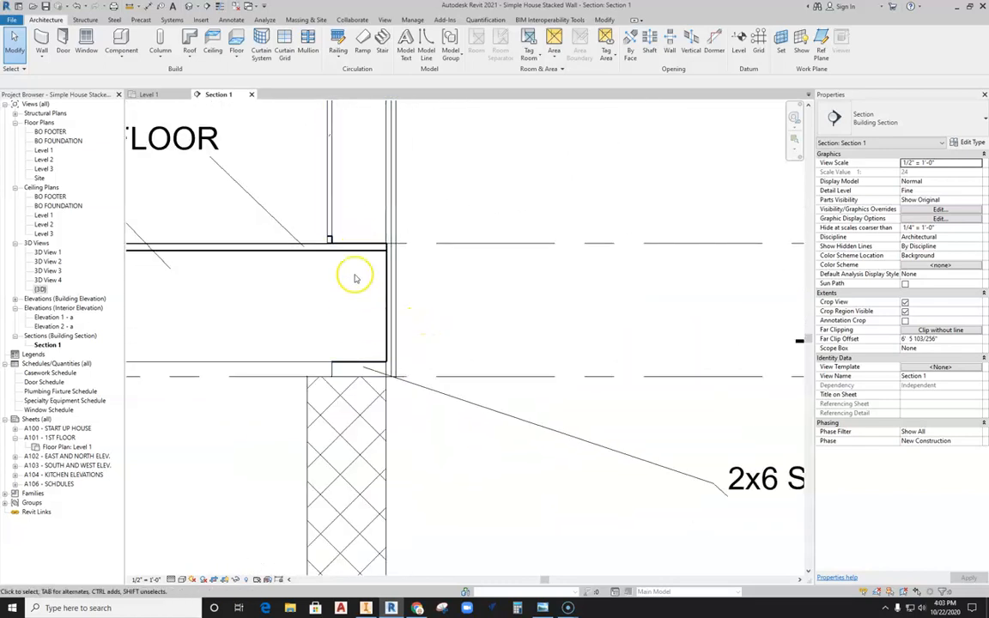
scroll(355, 278, "up", 2)
scroll(379, 378, "down", 4)
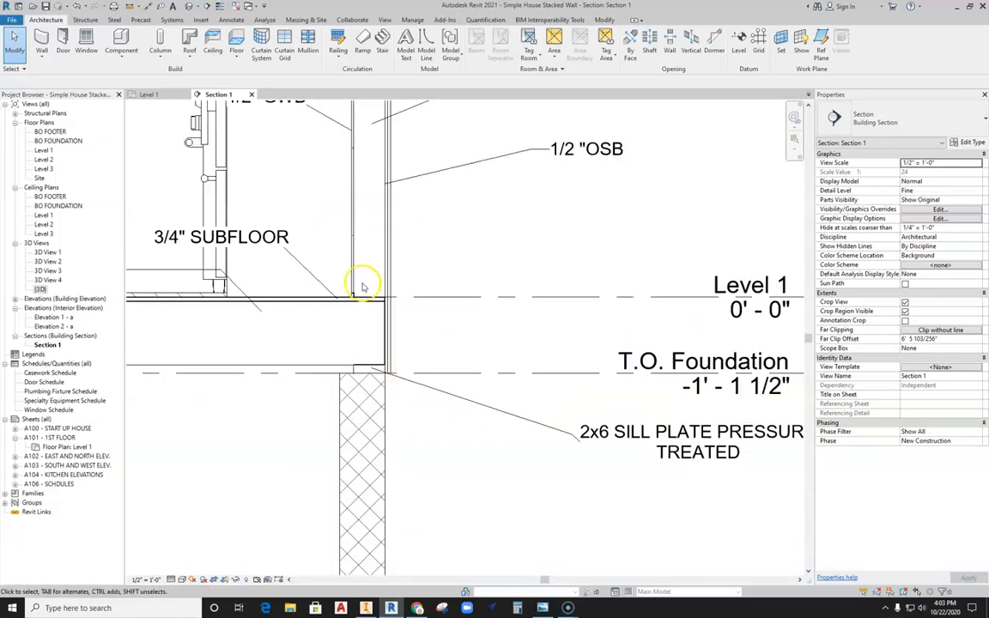
scroll(353, 305, "up", 2)
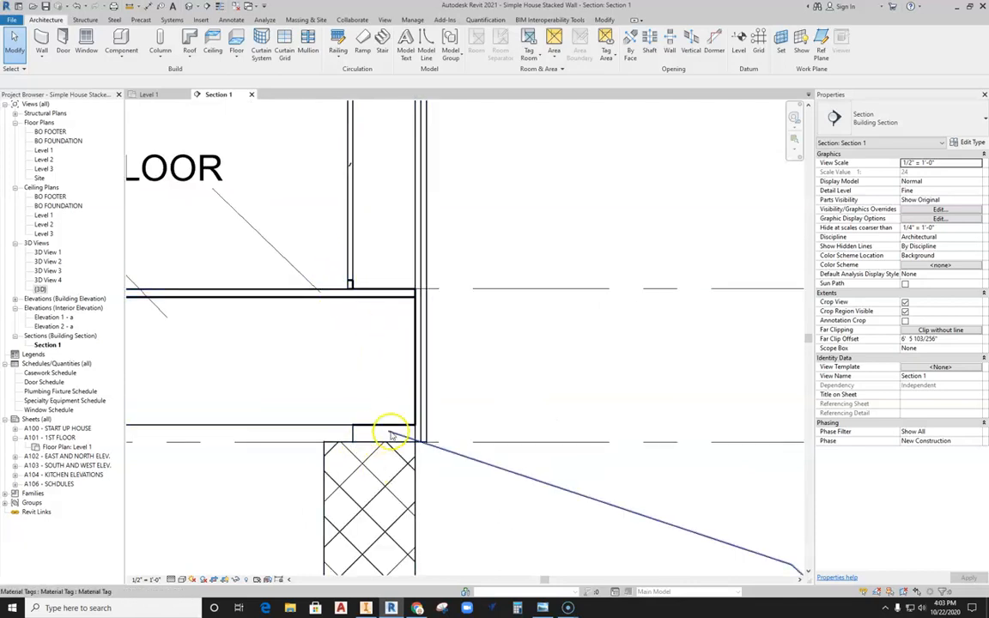
scroll(411, 417, "down", 3)
scroll(558, 471, "up", 4)
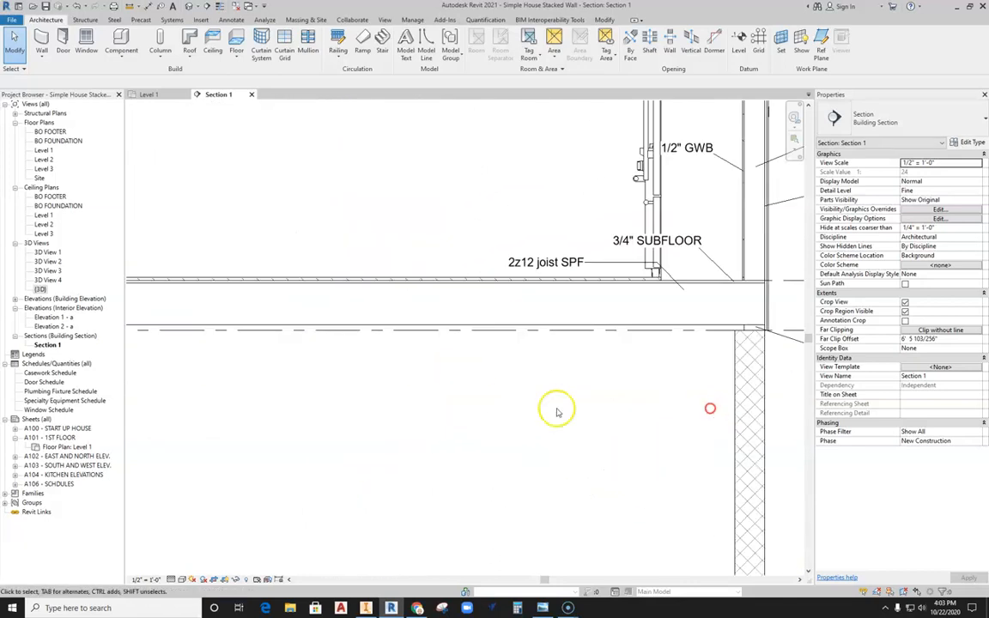
left_click(303, 319)
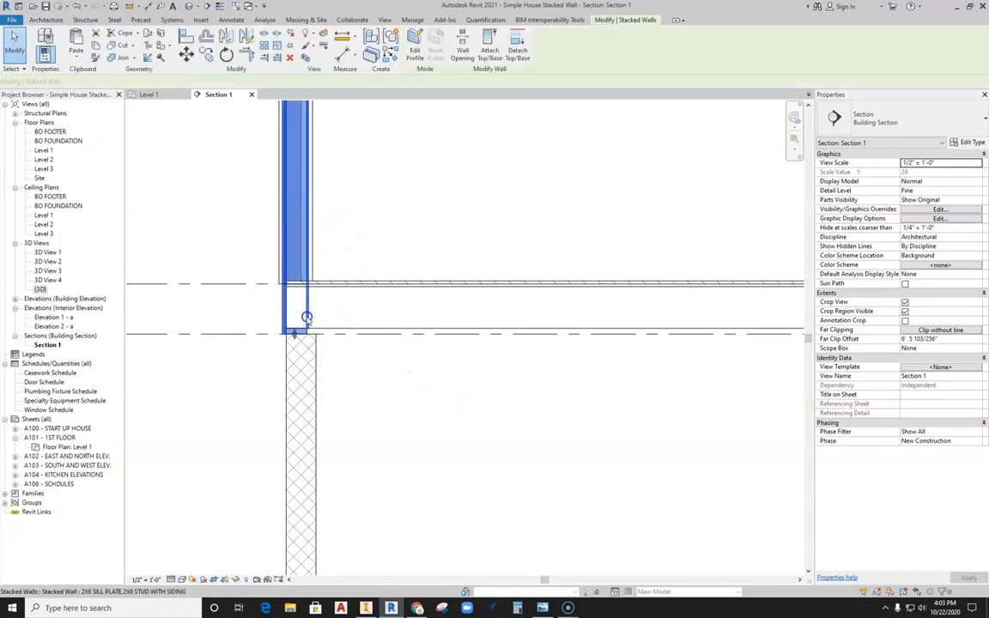
scroll(302, 319, "up", 4)
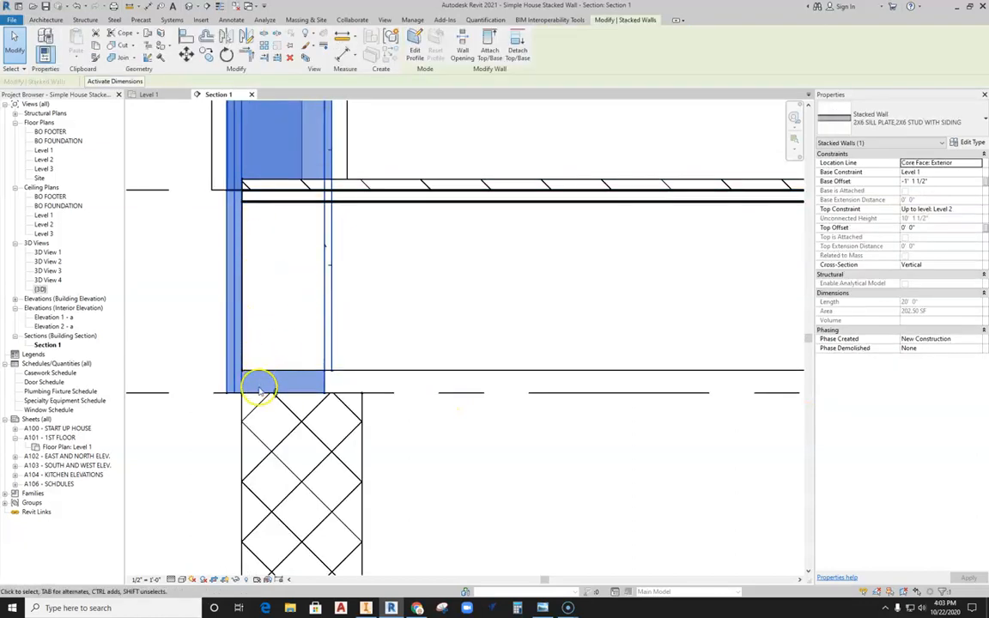
scroll(471, 287, "down", 3)
left_click(470, 534)
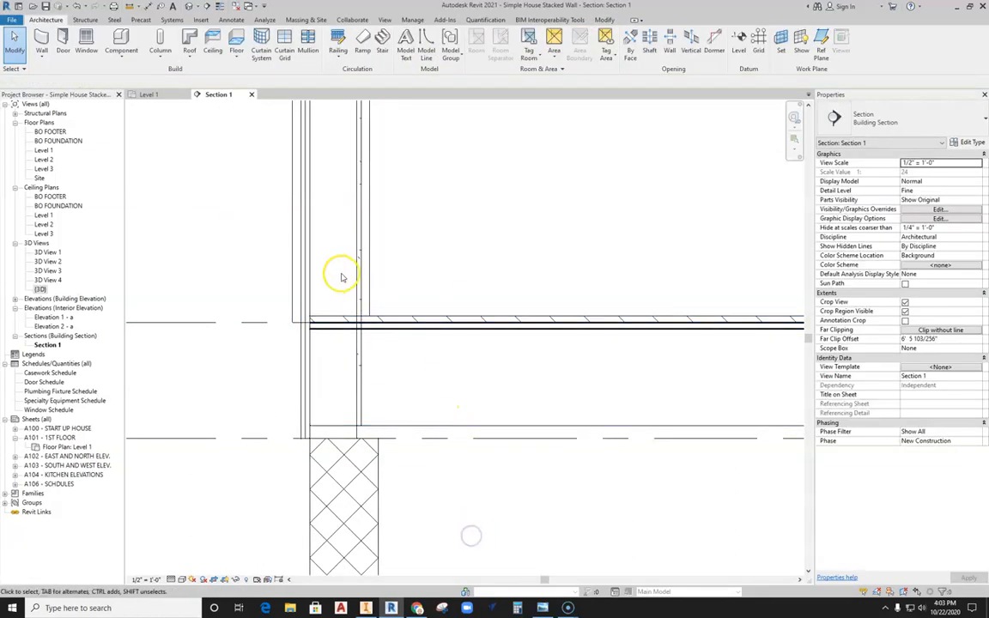
Step: Join the upper stacked wall on the side without material tags to the 2x12 joist floor in Section 1
left_click(361, 373)
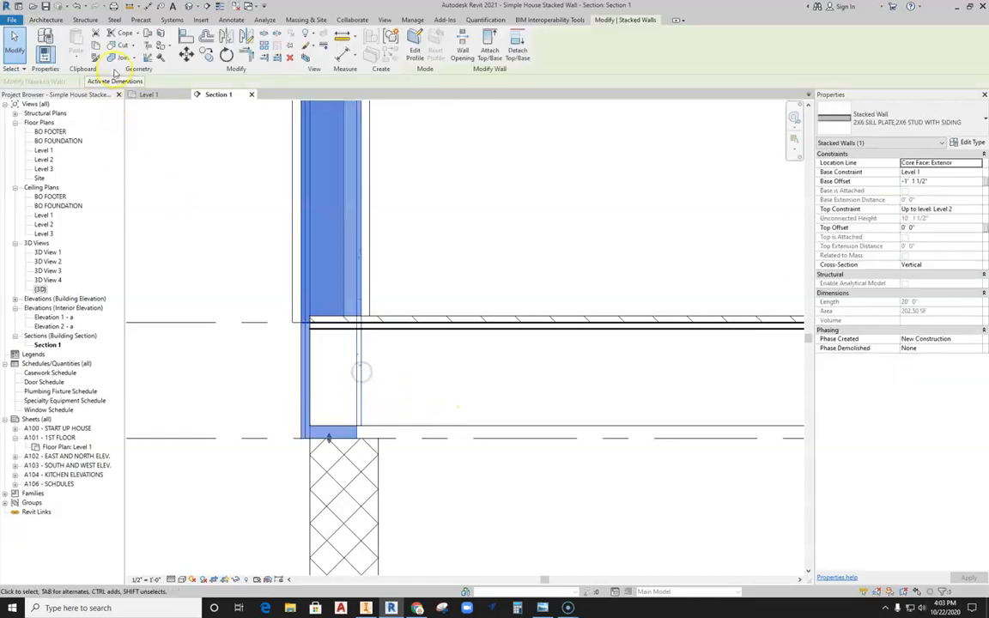
key("Escape")
left_click(366, 381)
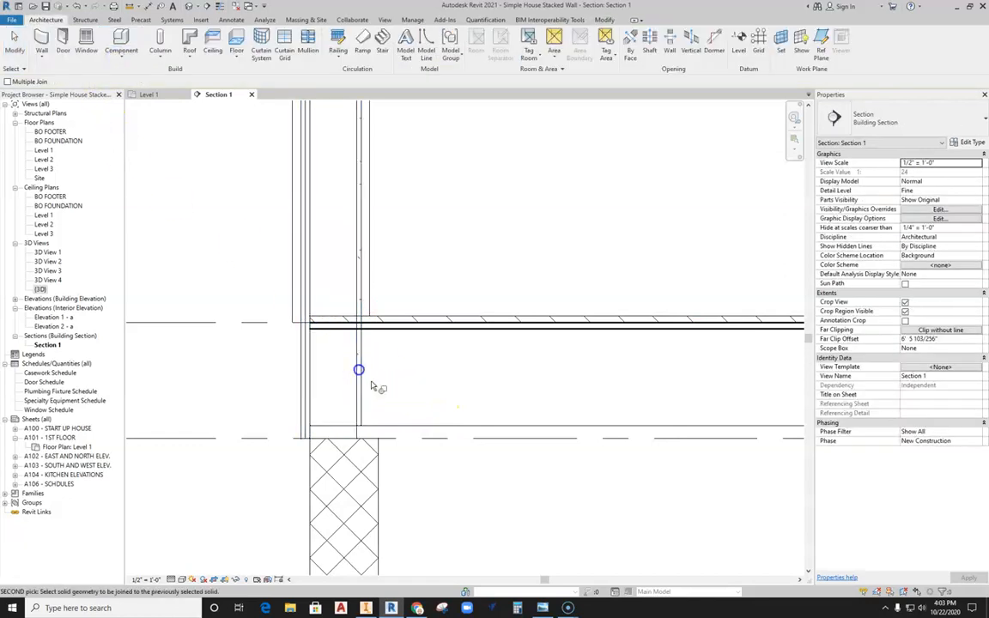
left_click(446, 327)
scroll(341, 323, "up", 2)
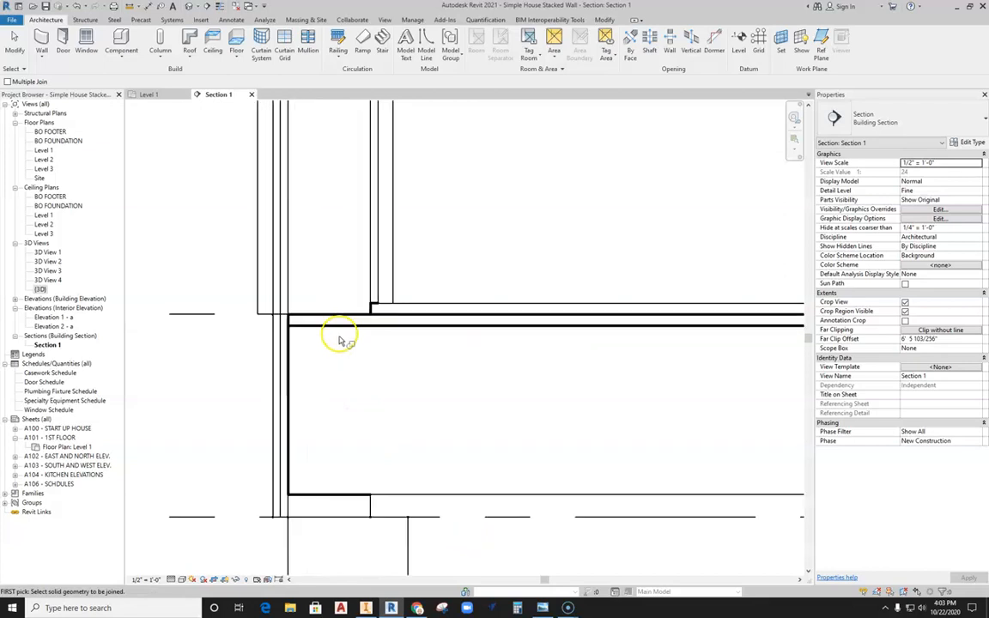
Step: Review the whole house section, checking the foundation walls and footers against the T.O. Foundation, BO FOUNDATION and BO FOOTER levels
scroll(315, 389, "down", 5)
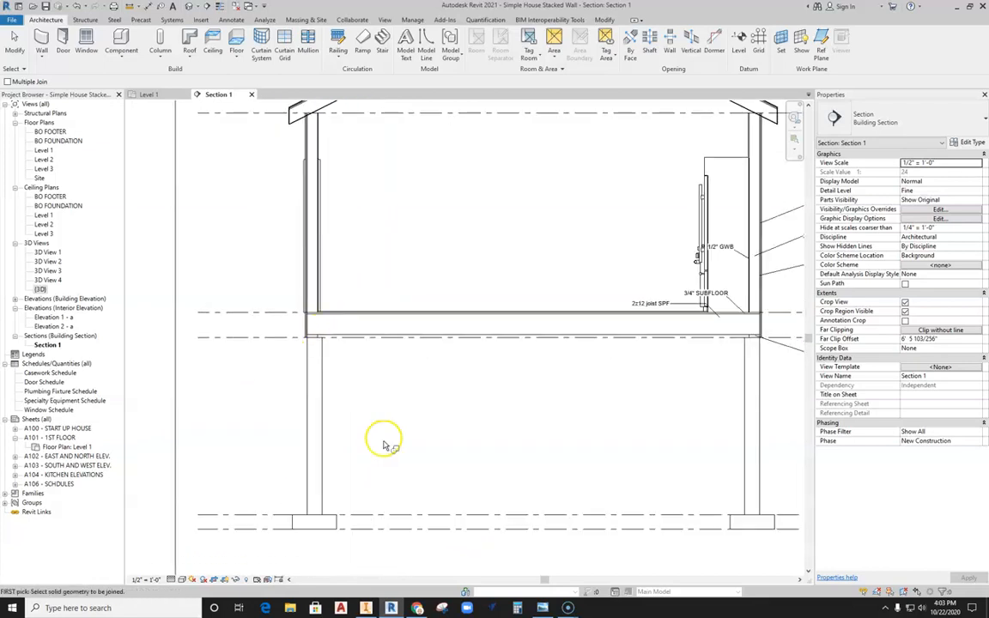
scroll(736, 373, "up", 2)
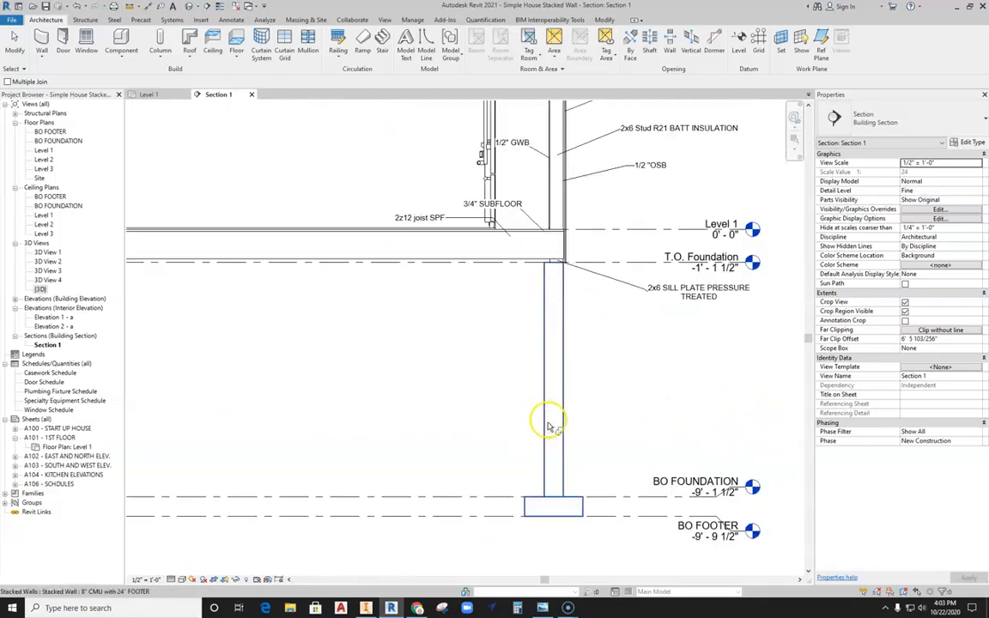
scroll(546, 351, "down", 3)
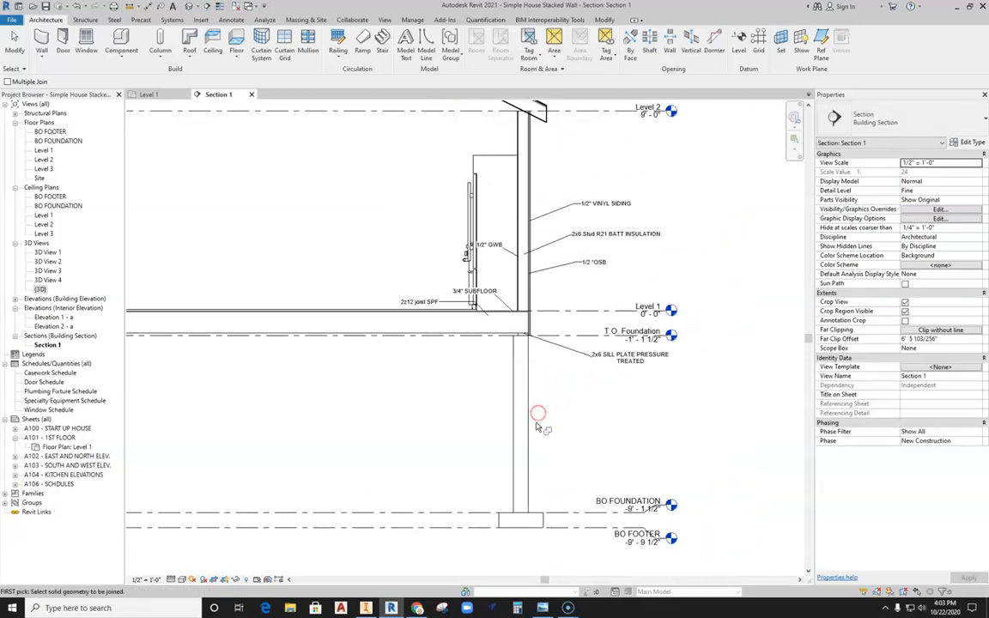
scroll(563, 305, "down", 2)
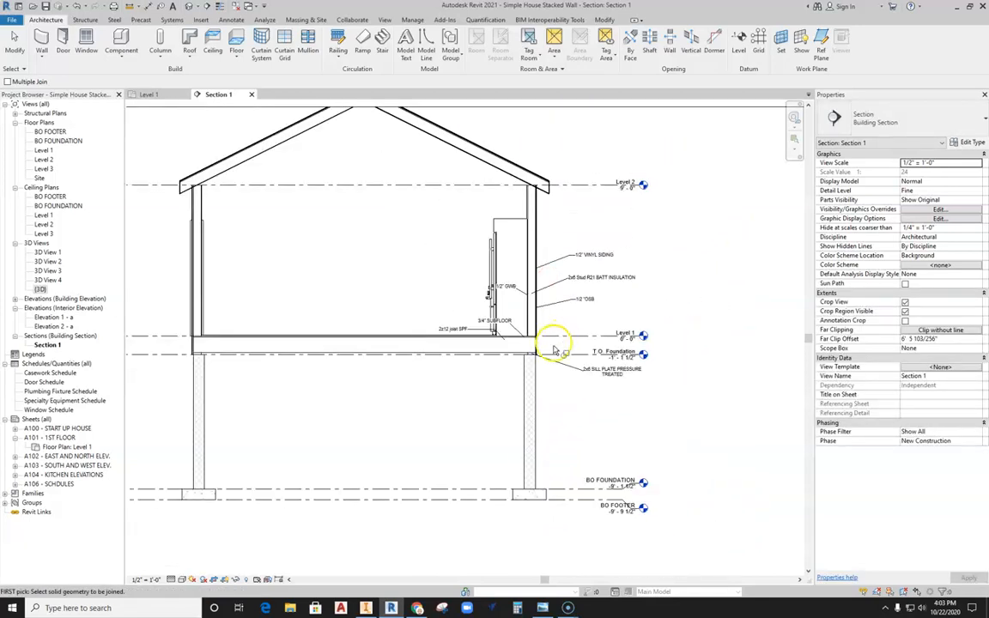
middle_click_drag(260, 398, 346, 394)
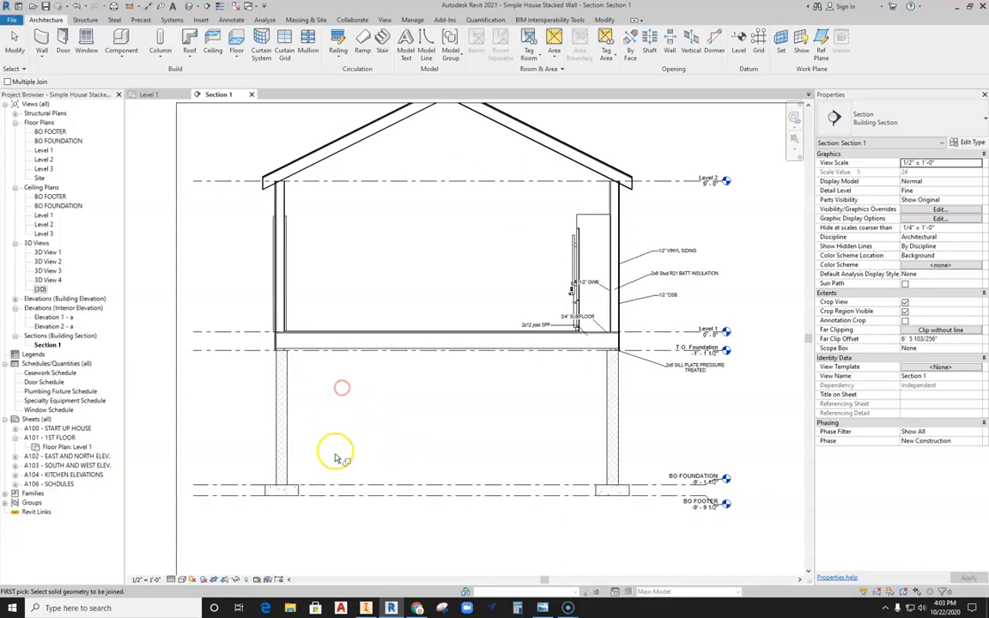
middle_click_drag(486, 455, 478, 435)
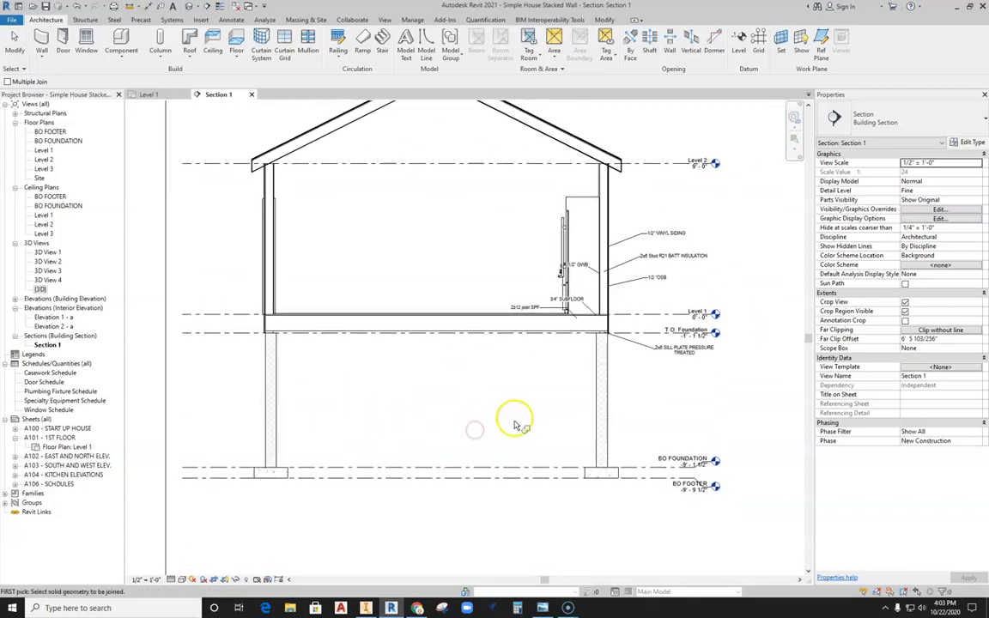